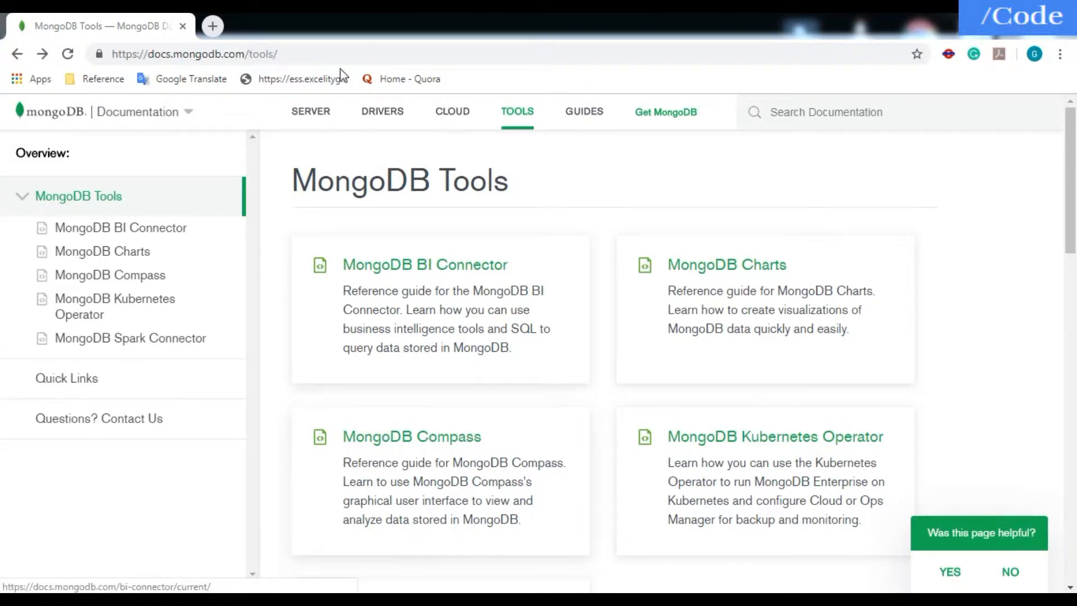
- Open the MongoDB Compass documentation and go to its Download and Install Compass page
left_click(308, 58)
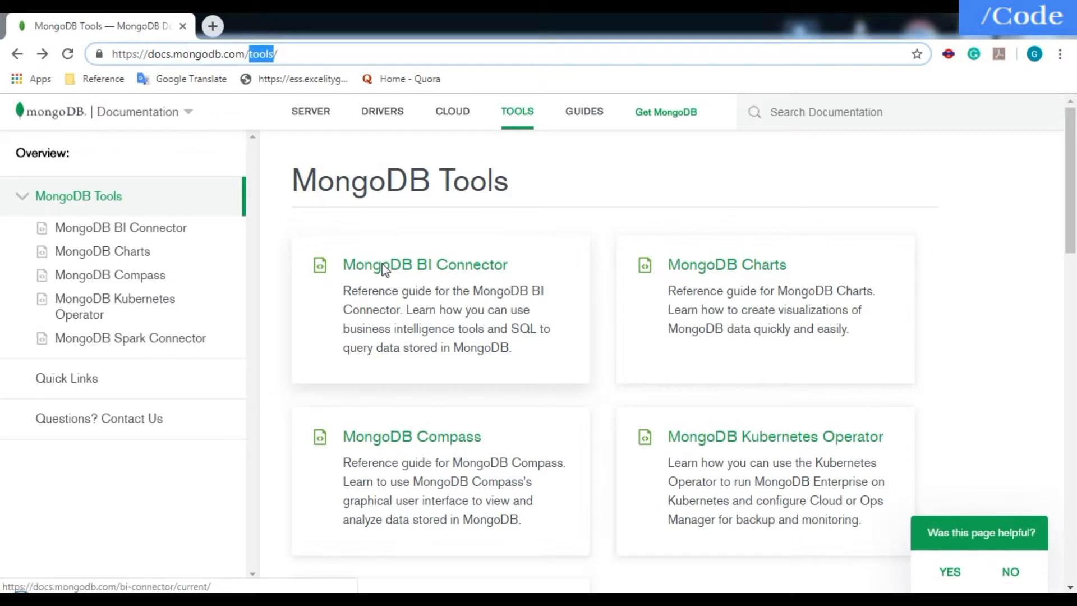
scroll(675, 395, "down", 4)
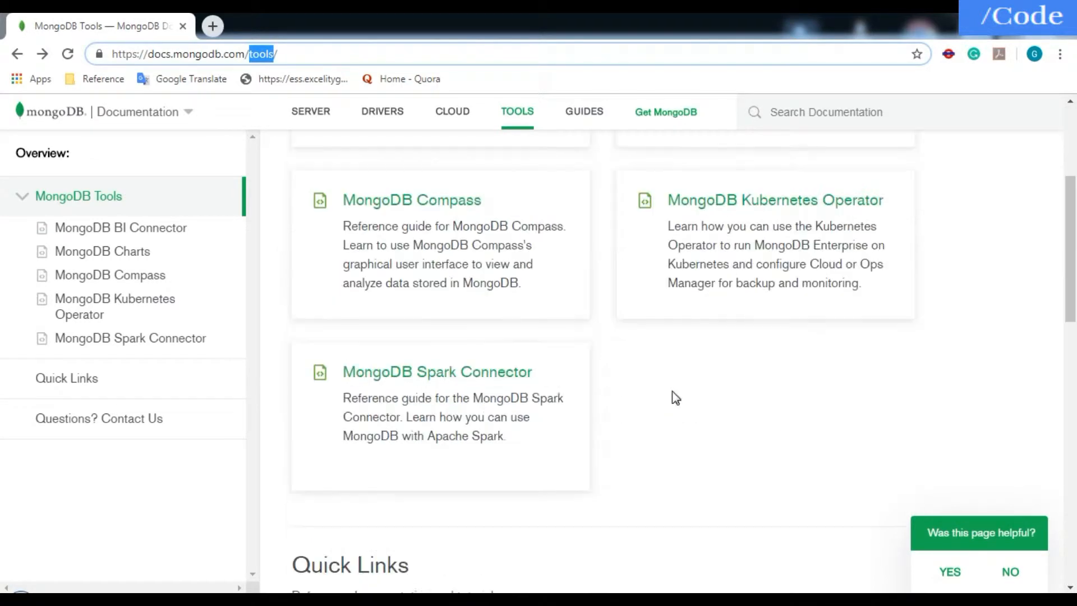
scroll(676, 398, "up", 4)
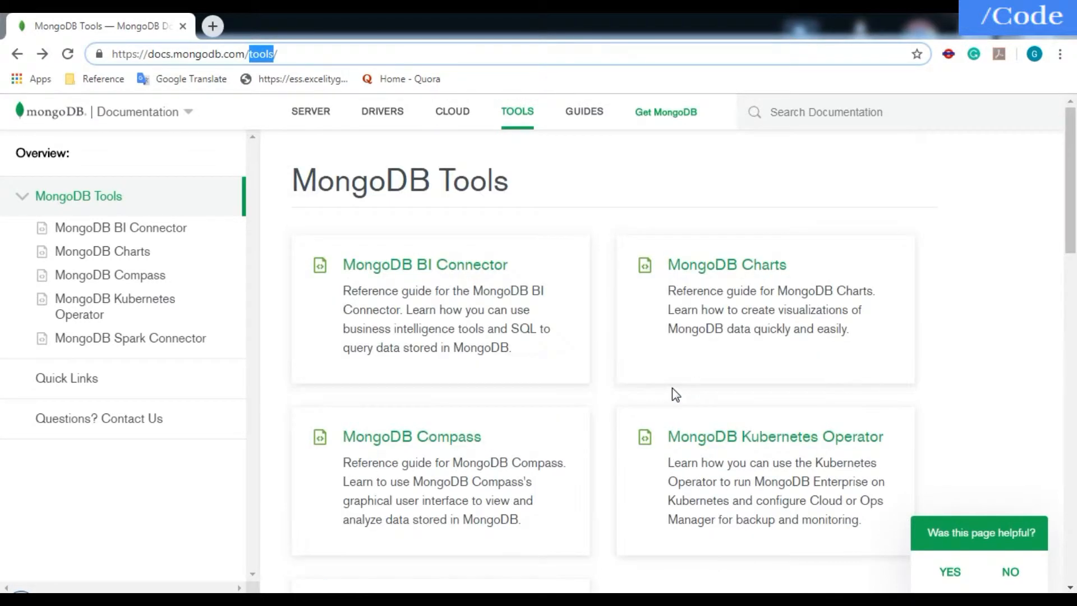
left_click(460, 437)
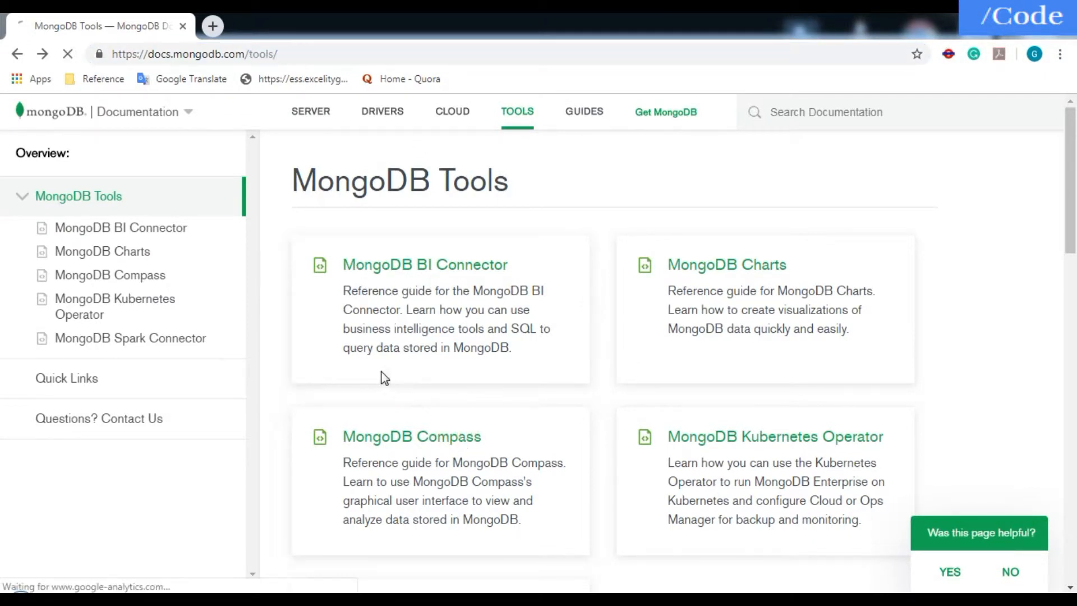
left_click(378, 437)
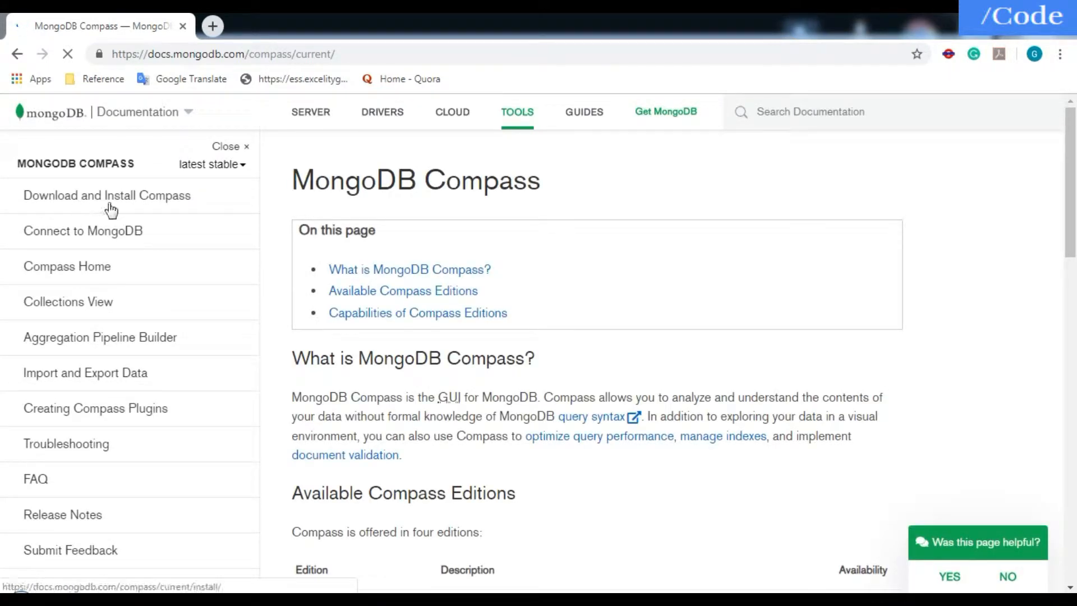
left_click(147, 197)
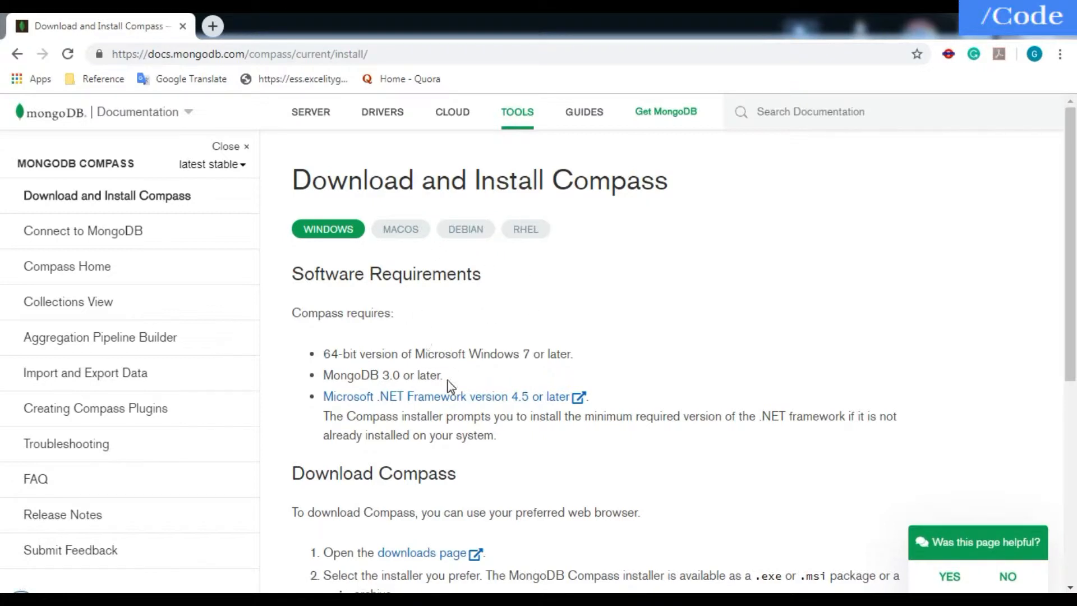
- Review the Compass software requirements and installation instructions, and open the linked downloads page in a new tab
scroll(448, 386, "down", 1)
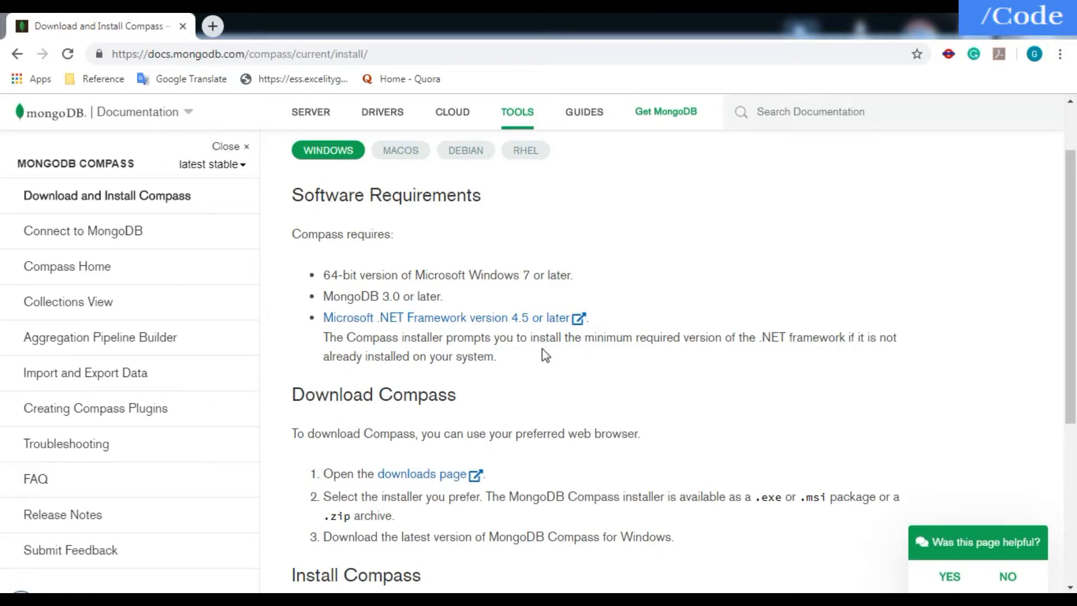
scroll(542, 348, "down", 1)
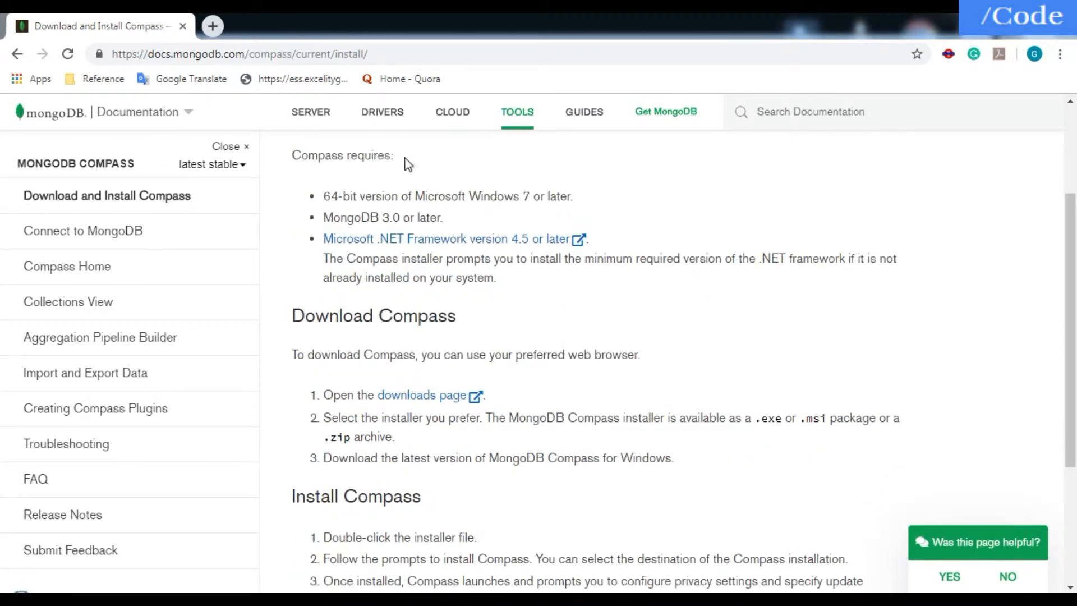
triple_click(292, 155)
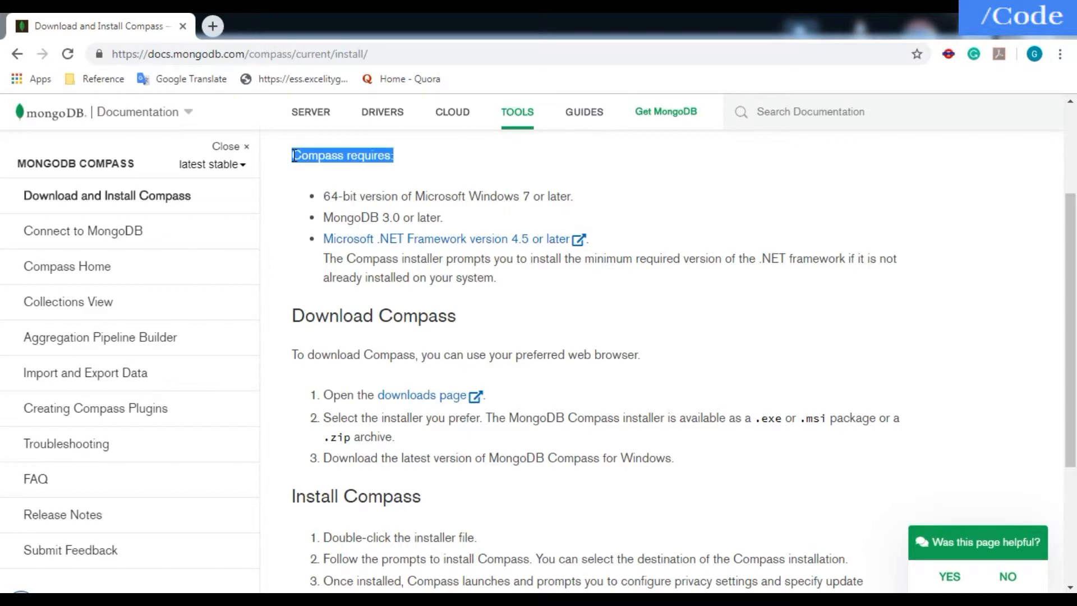
left_click(415, 165)
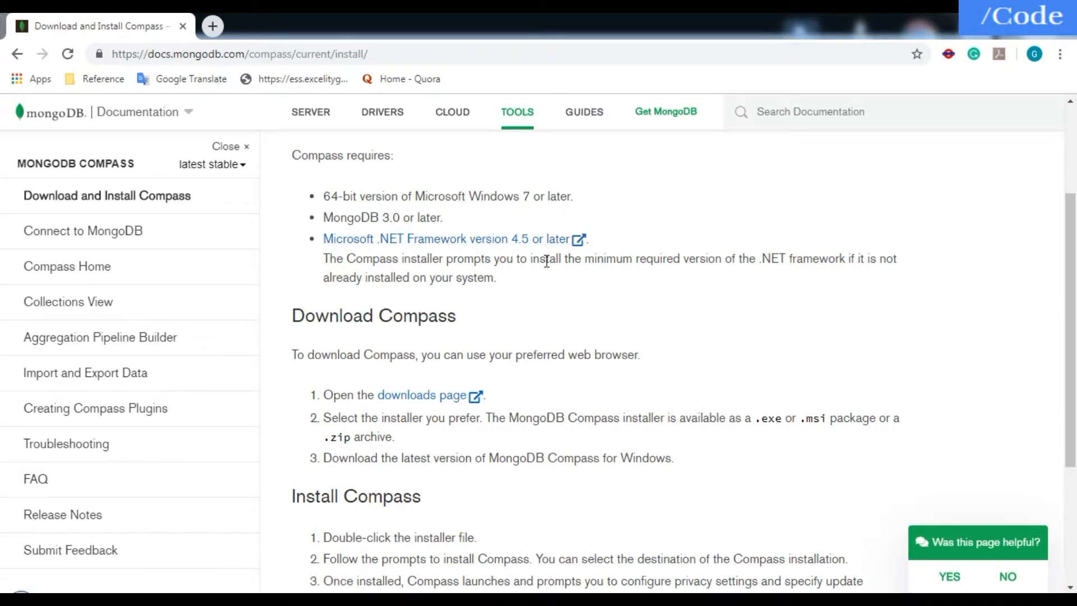
scroll(529, 310, "down", 3)
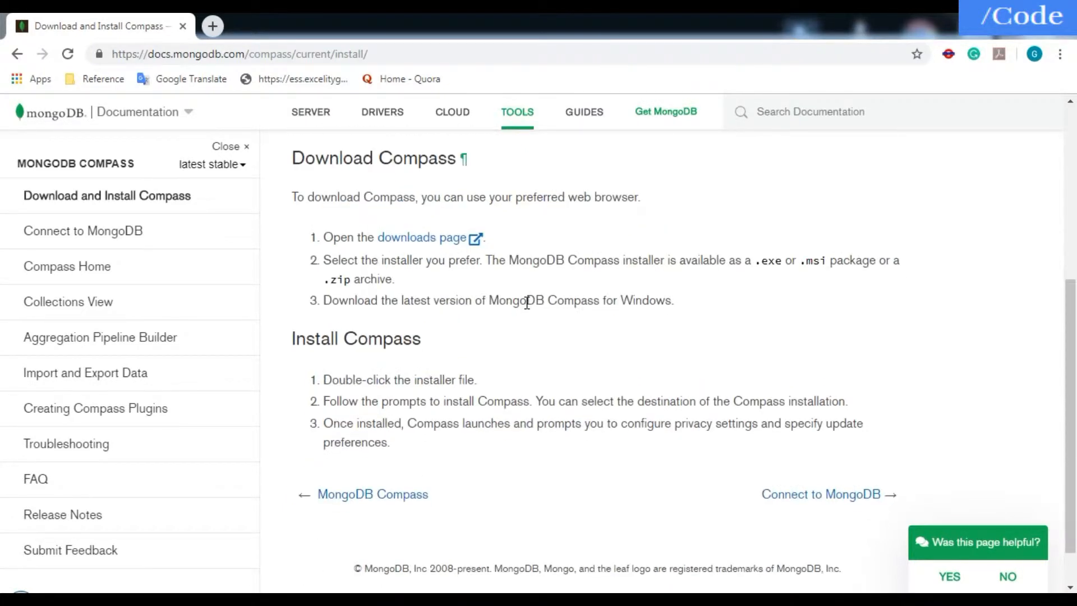
scroll(463, 224, "up", 3)
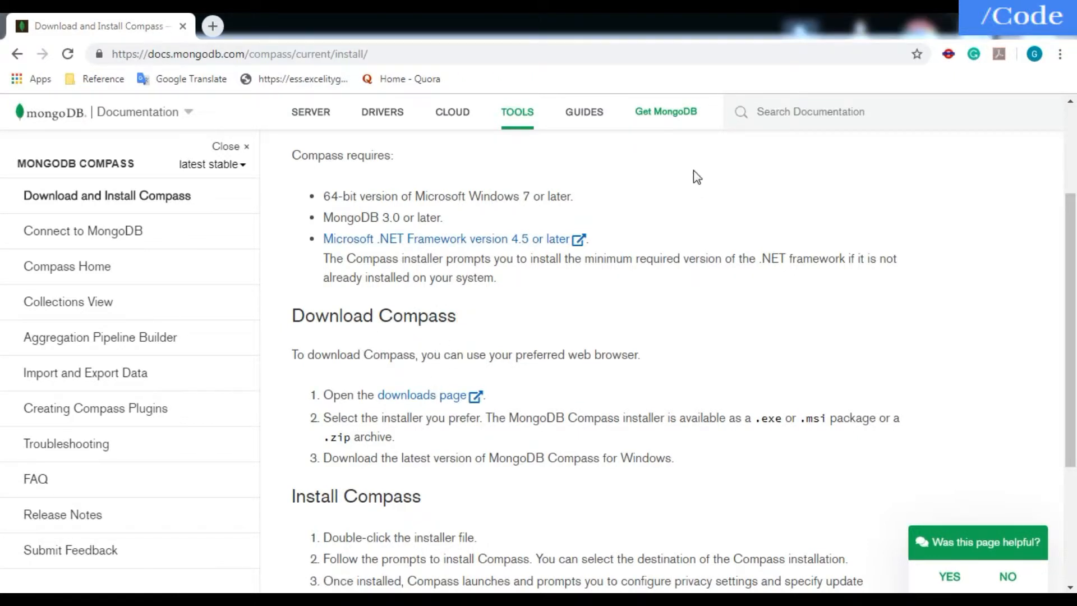
middle_click(447, 397)
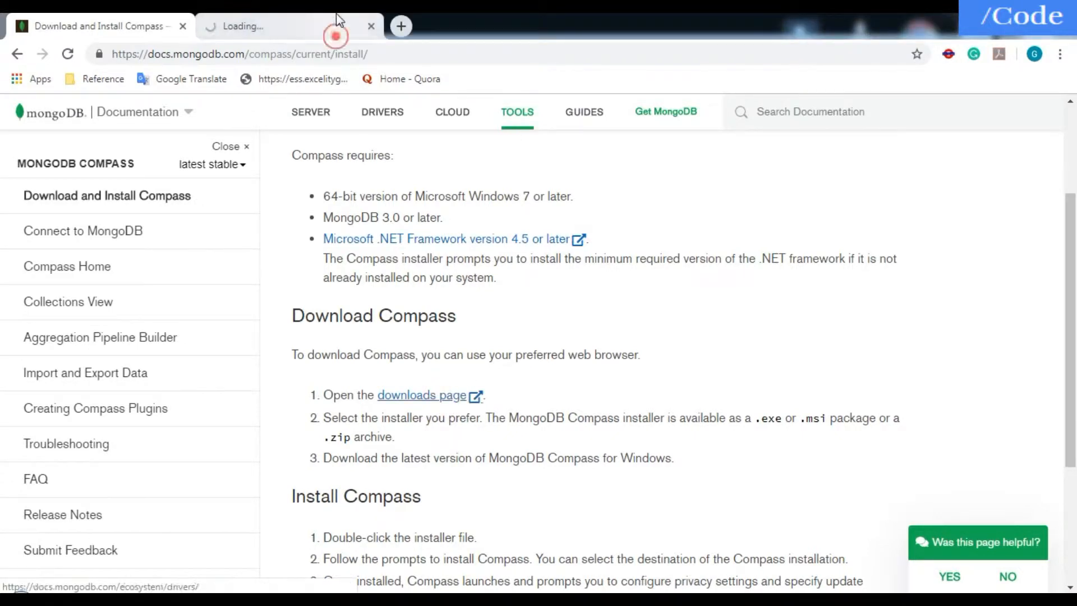
left_click(335, 28)
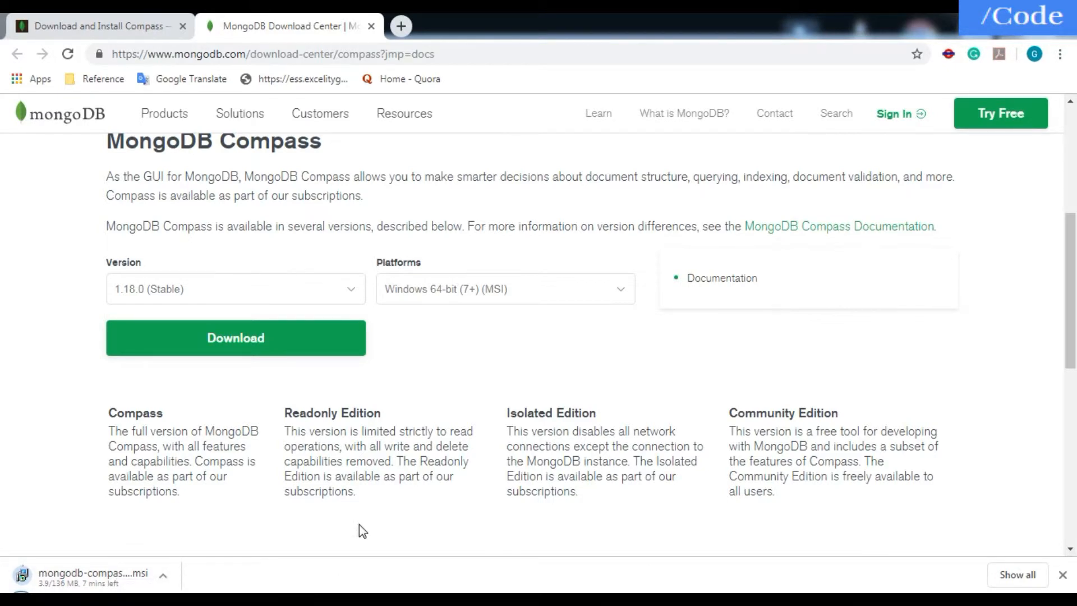
- Cancel the running Compass installer download and show the Downloads folder in Windows Explorer
left_click(163, 574)
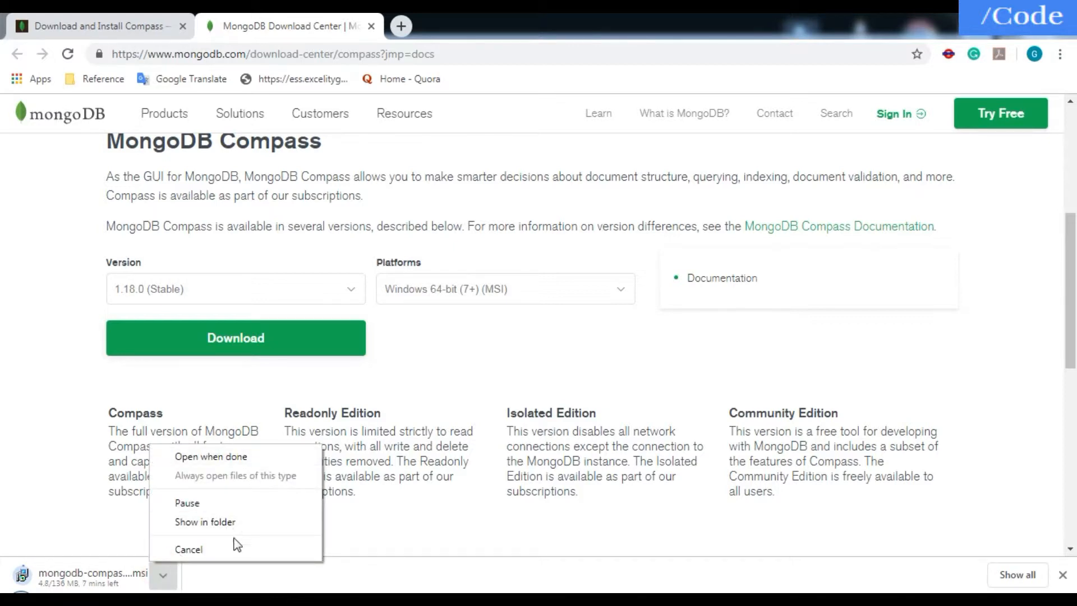
left_click(234, 541)
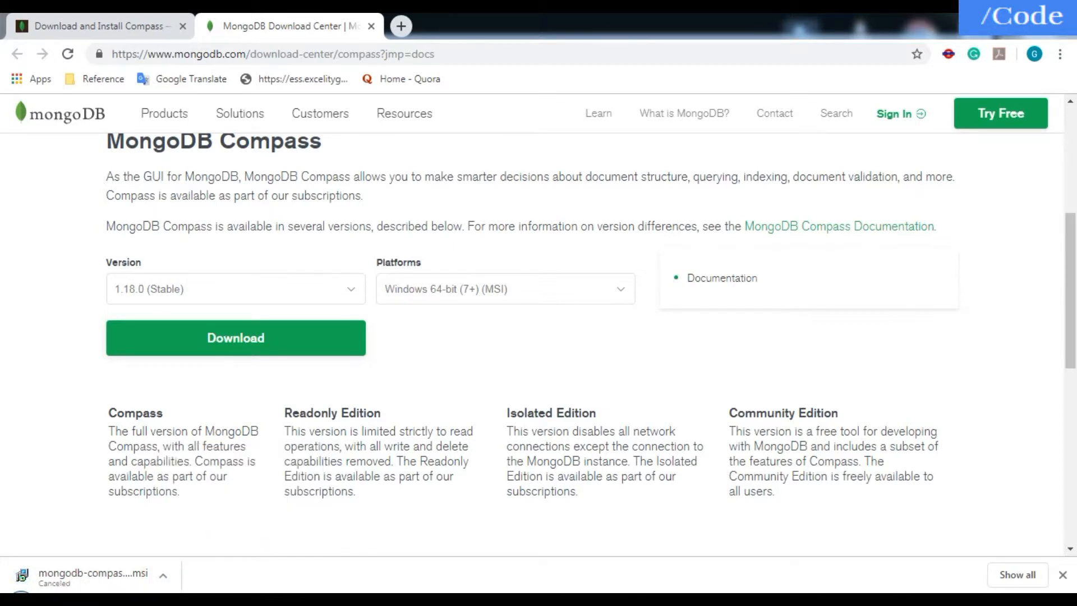
left_click(153, 515)
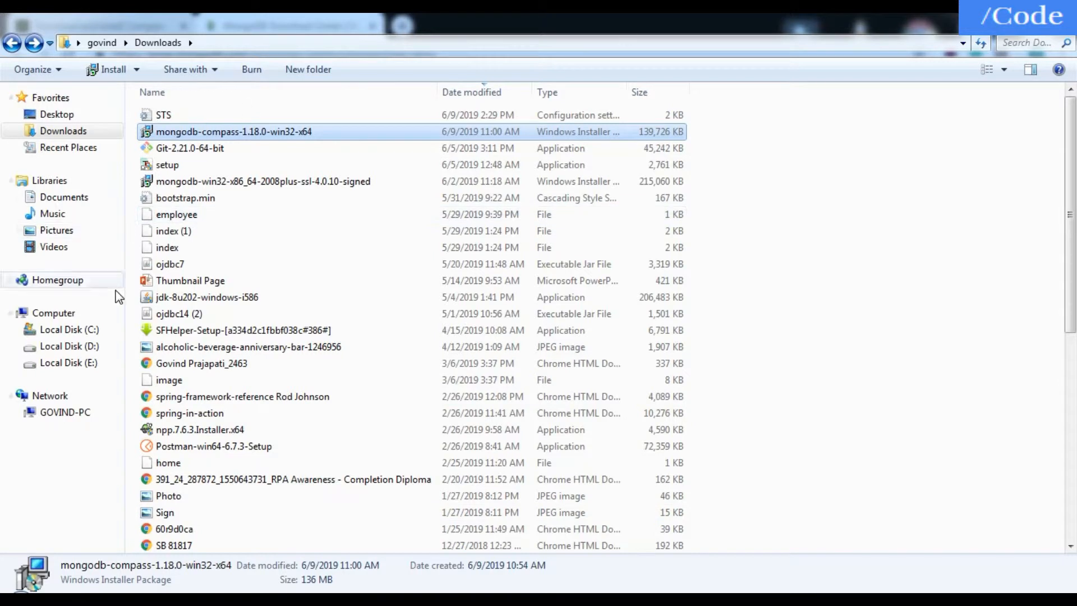
- Launch the installed MongoDB Compass application and bring up its Connect to Host window
left_click(11, 591)
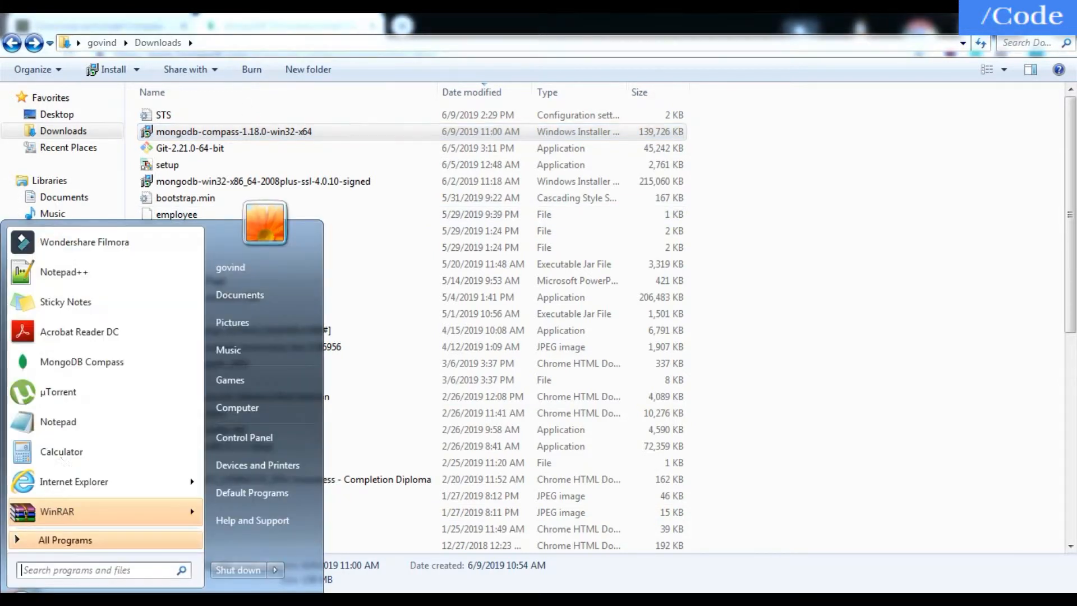
left_click(94, 370)
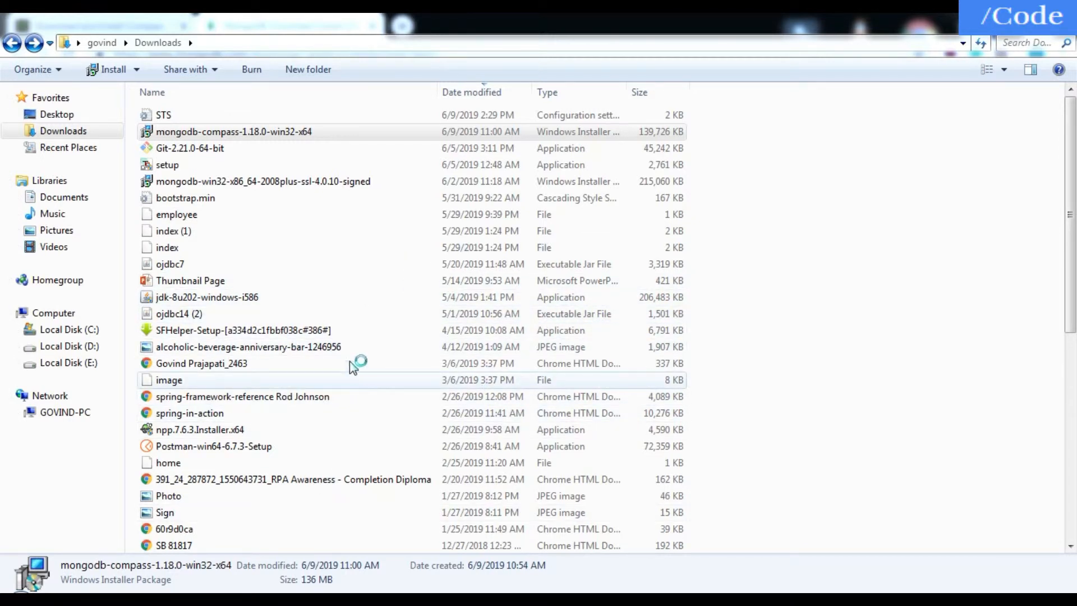
left_click(167, 599)
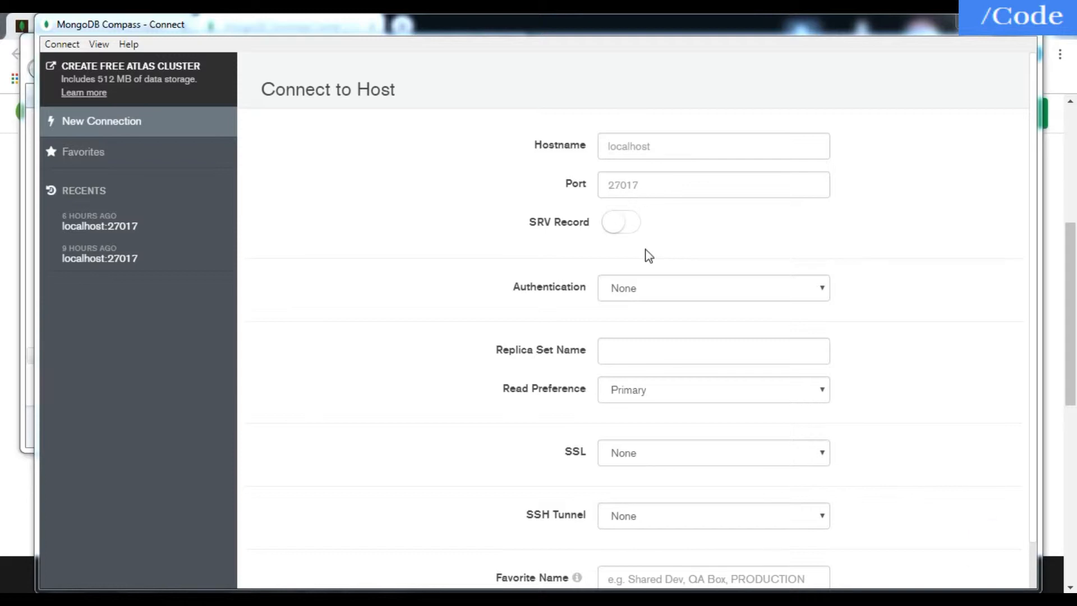
left_click(903, 251)
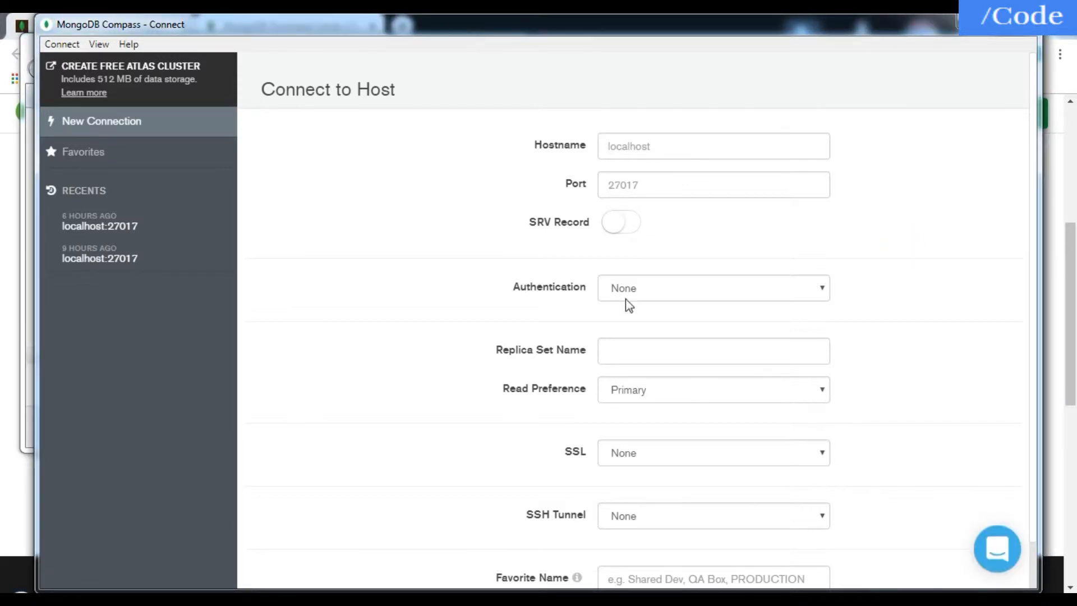
- Connect to the MongoDB server with hostname localhost and port 27017, leaving the other connection options at their defaults
scroll(643, 288, "down", 1)
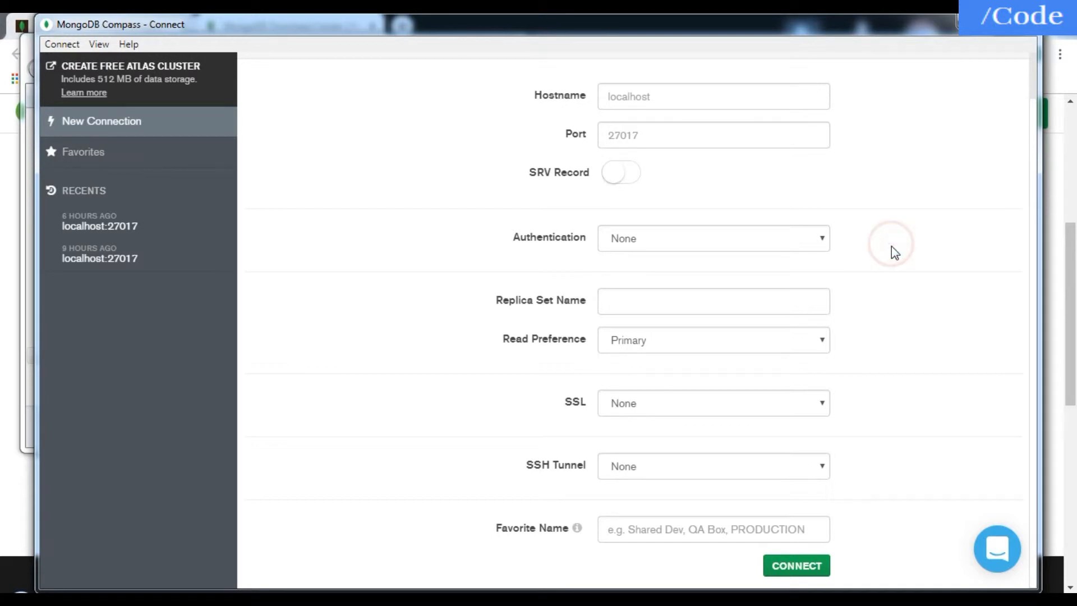
scroll(890, 245, "up", 1)
left_click(743, 145)
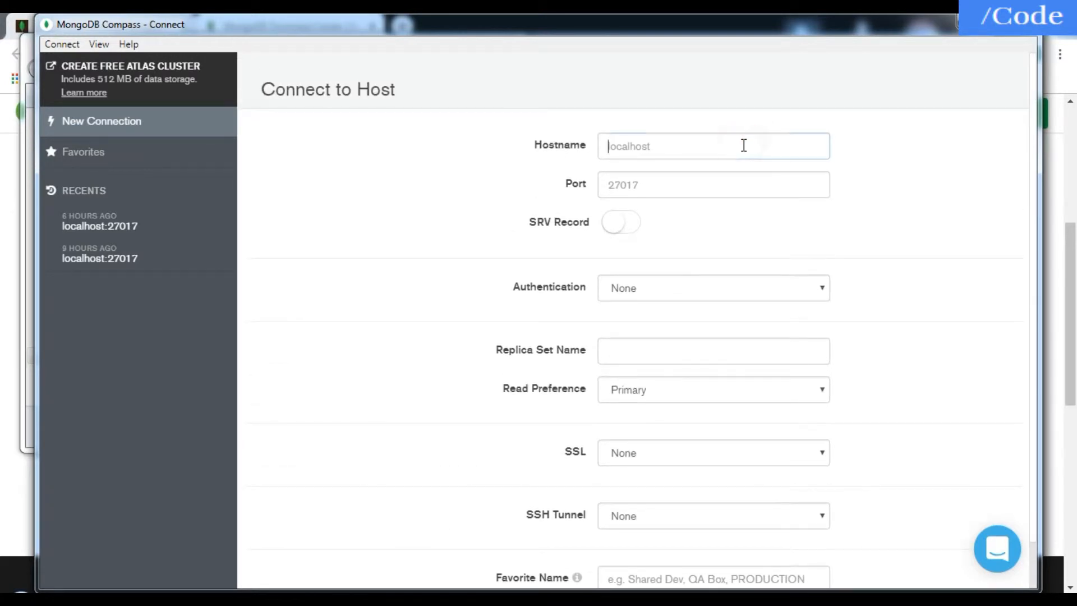
type("localhost")
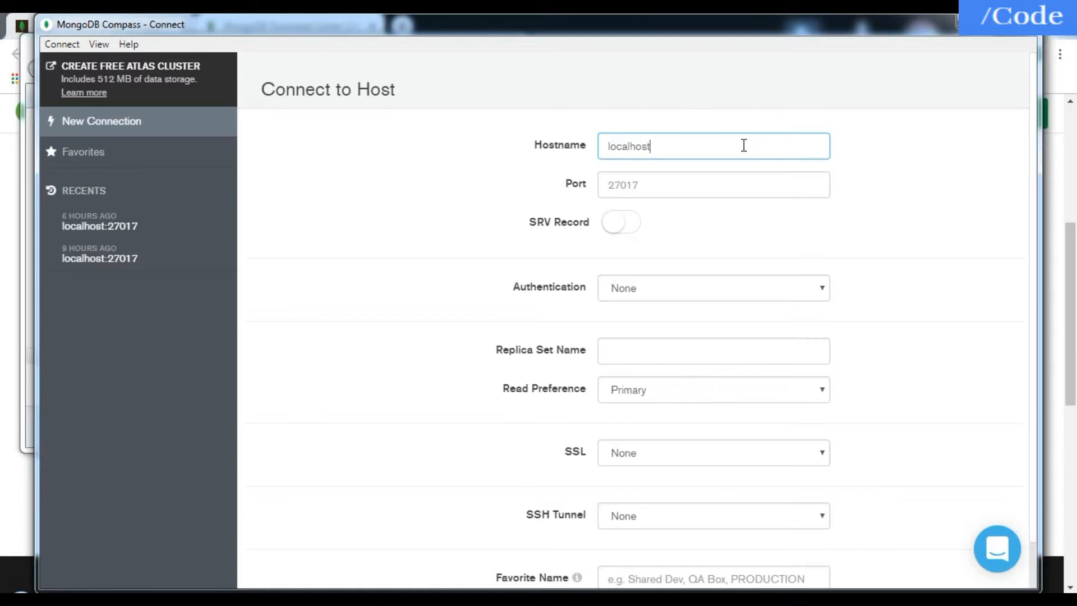
key("Tab")
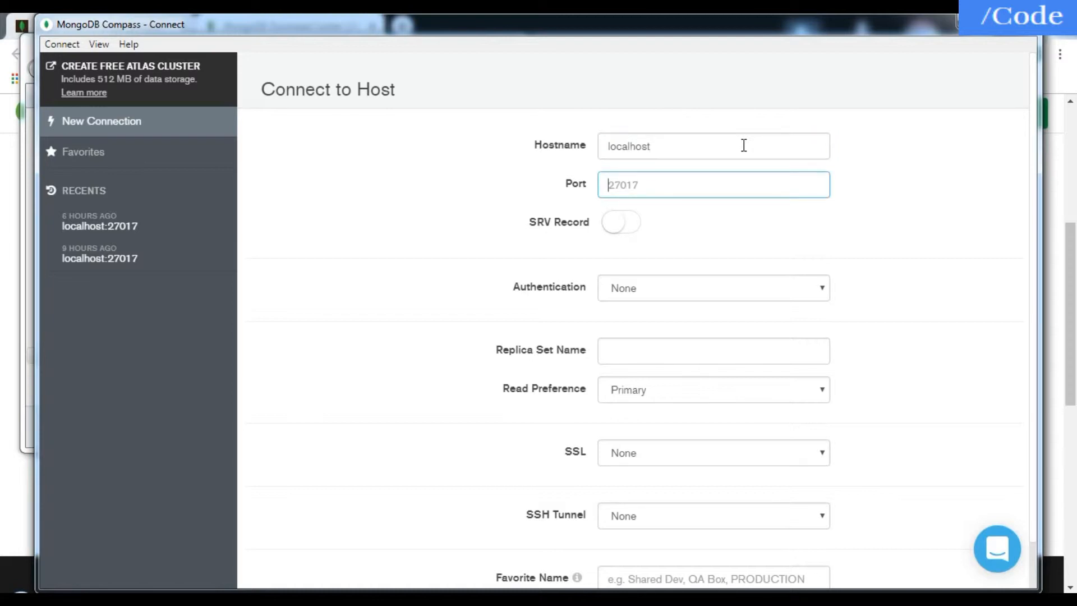
type("27017")
scroll(757, 236, "down", 1)
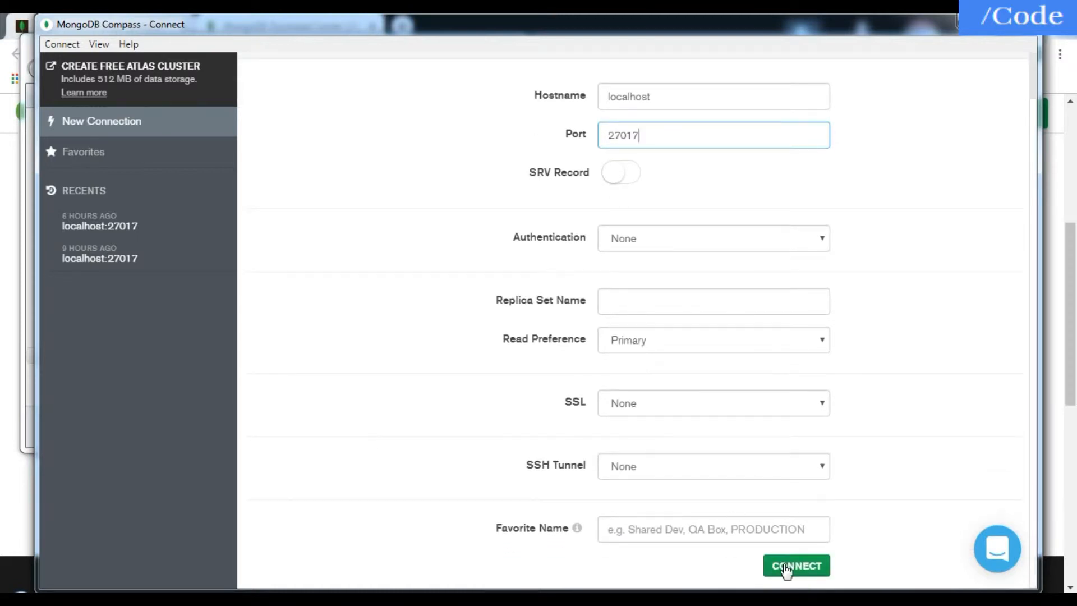
left_click(787, 568)
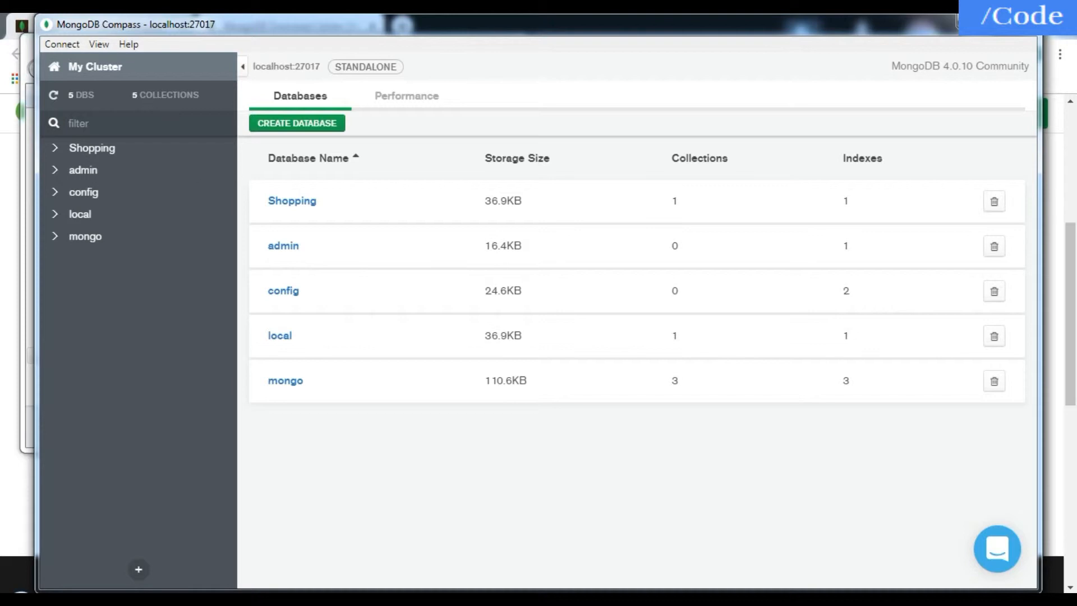
- Find cmd among the Windows programs and open a Command Prompt window
left_click(16, 596)
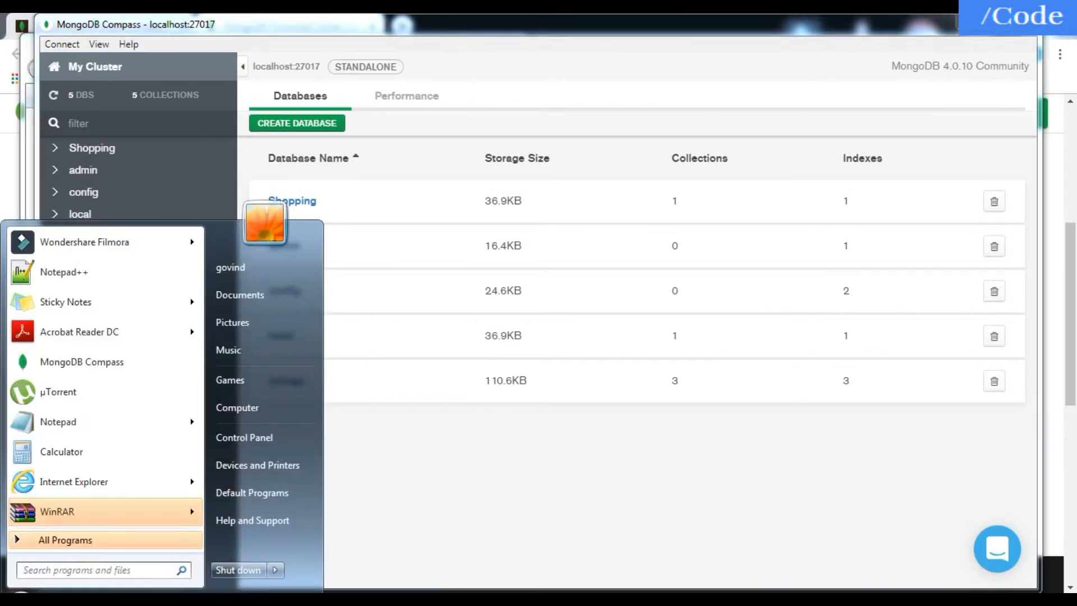
type("cmd")
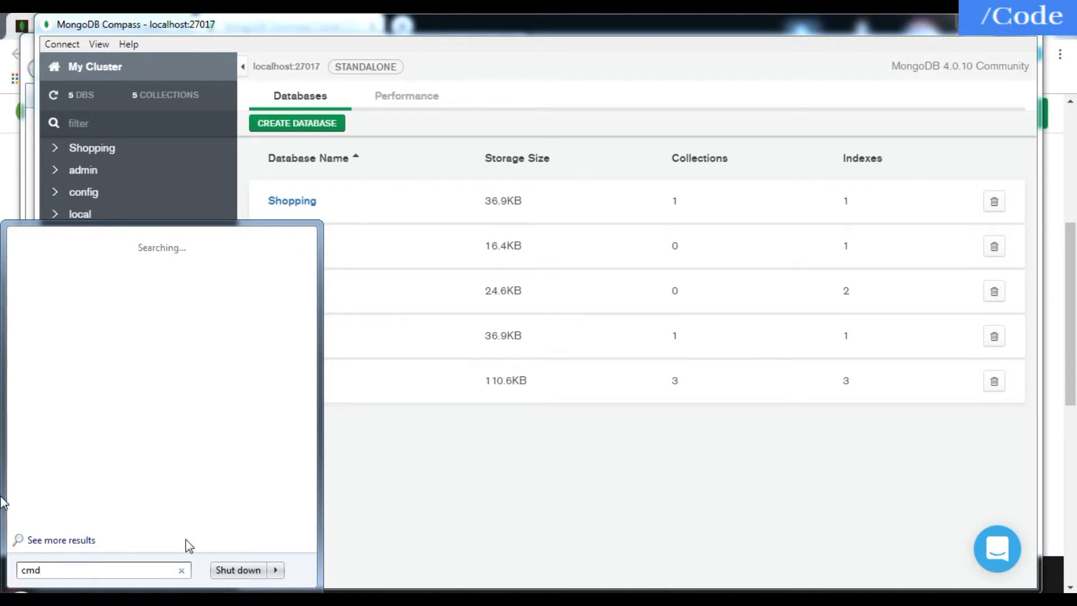
left_click(338, 354)
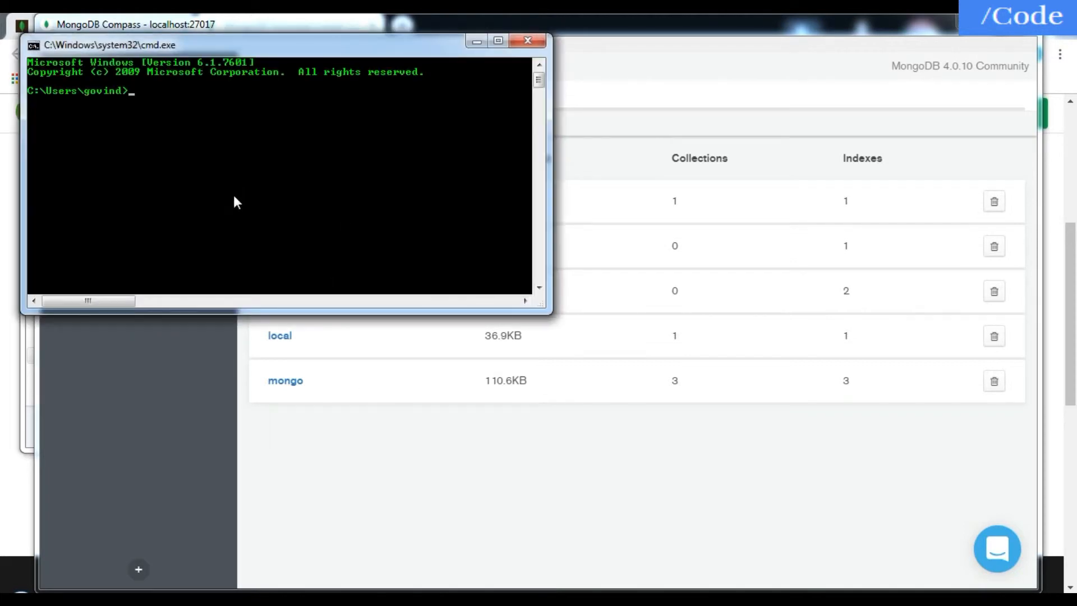
- Start the MongoDB shell by running the mongo command at the prompt
type("mongo")
key("Return")
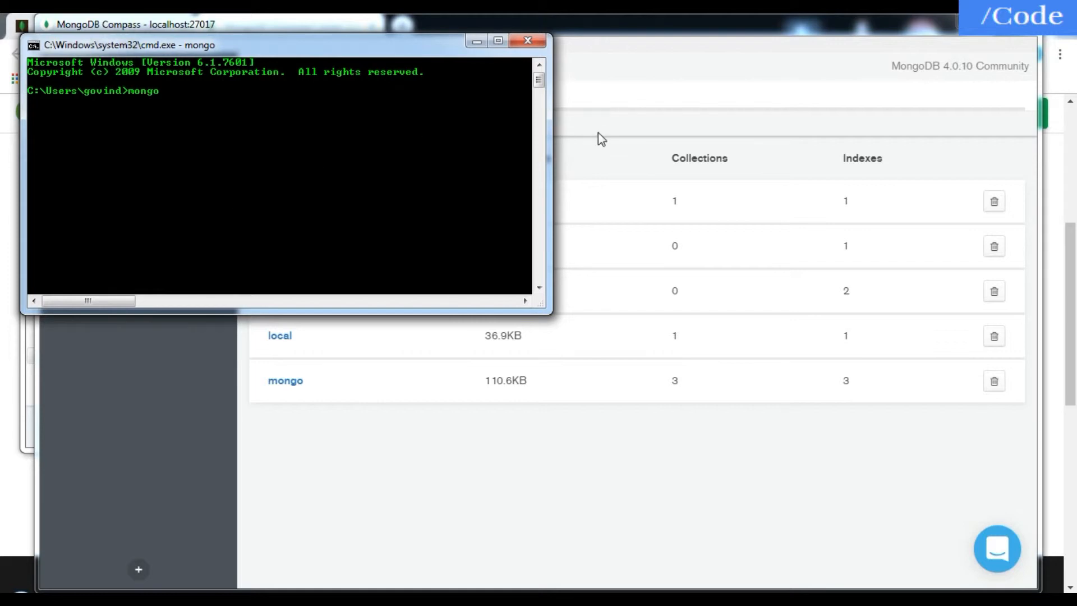
- Switch back to MongoDB Compass and open the order_db collection of the Shopping database
left_click(638, 119)
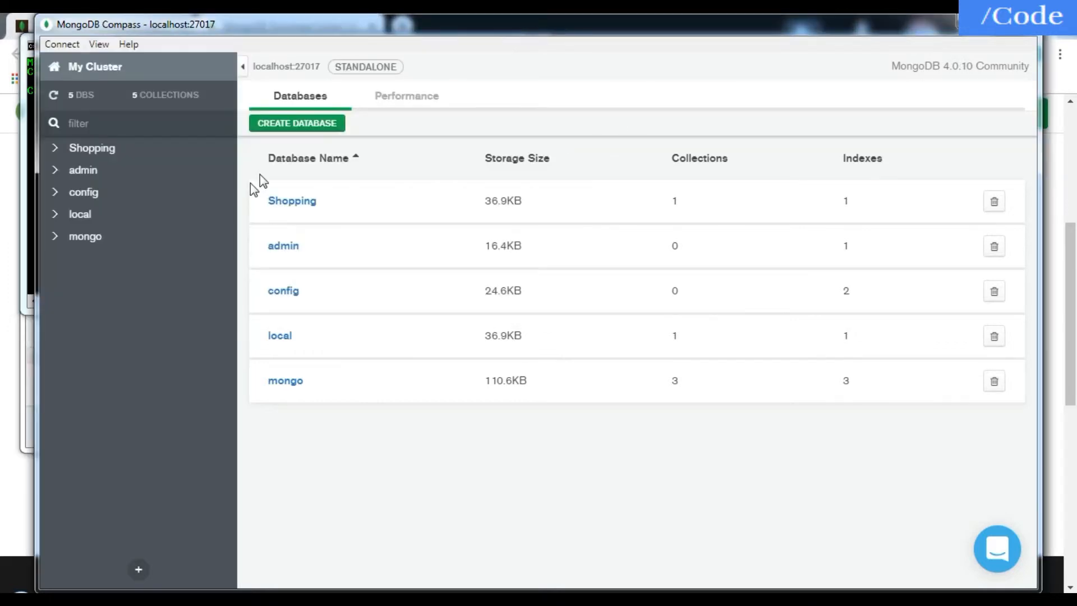
left_click(297, 204)
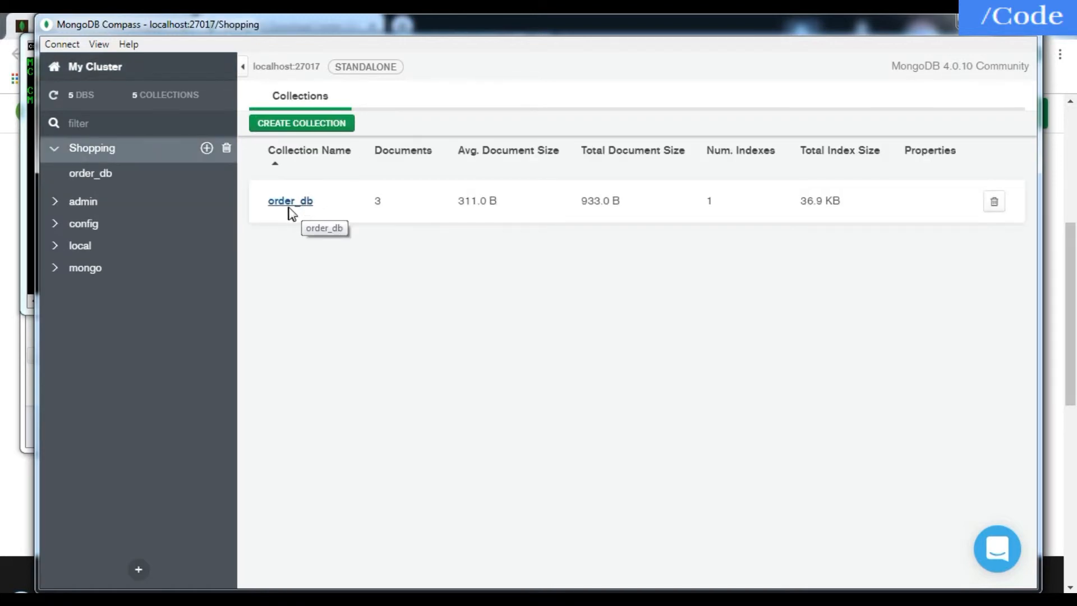
left_click(308, 208)
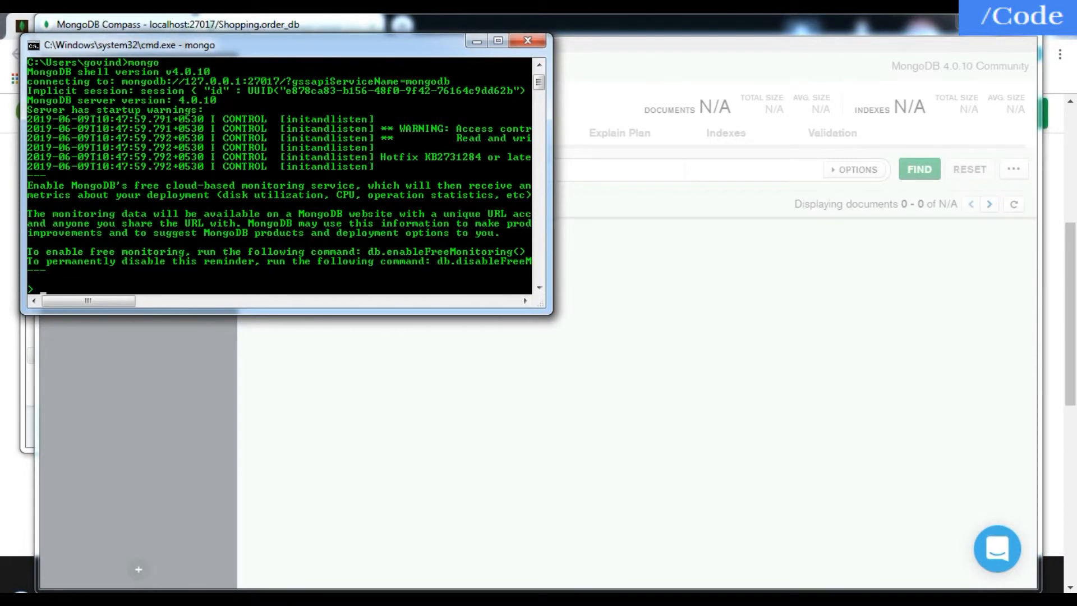
type("s")
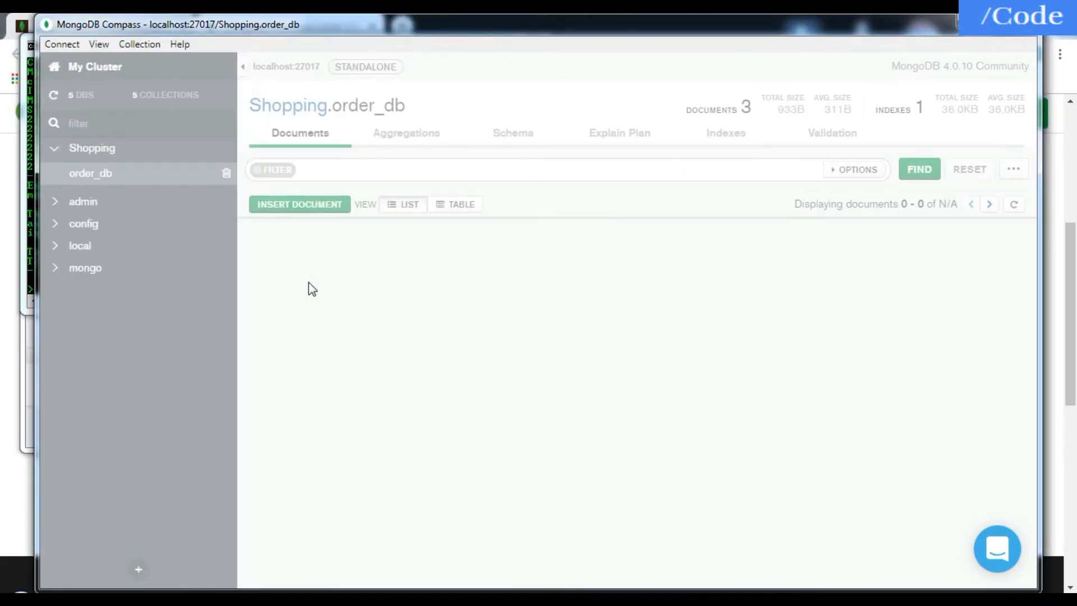
- Expand the products array, both of its product objects and the address object in the order_db document with _id 100
left_click(357, 333)
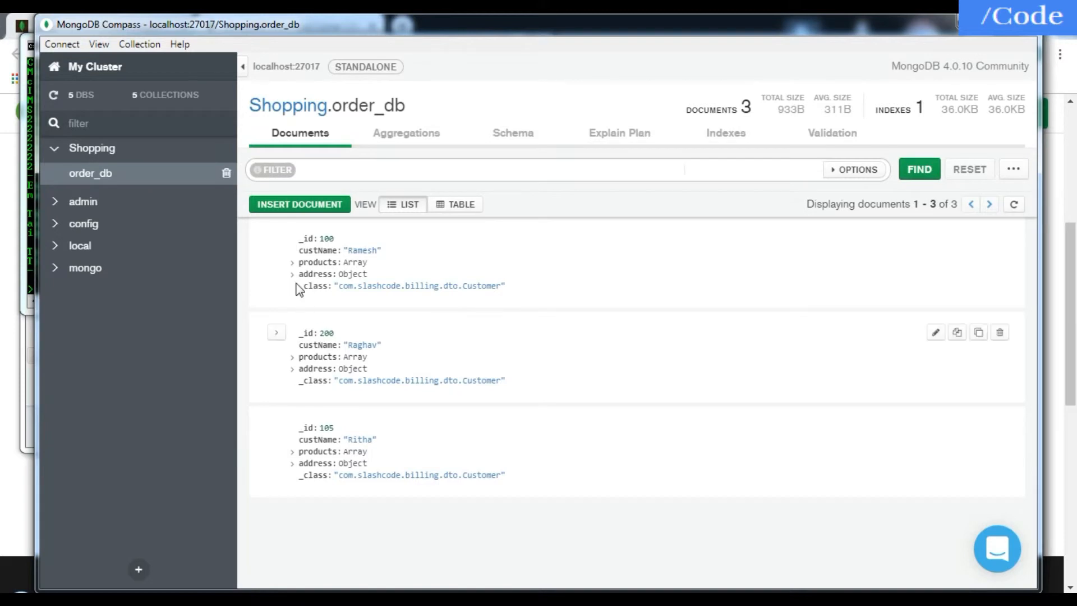
left_click(293, 263)
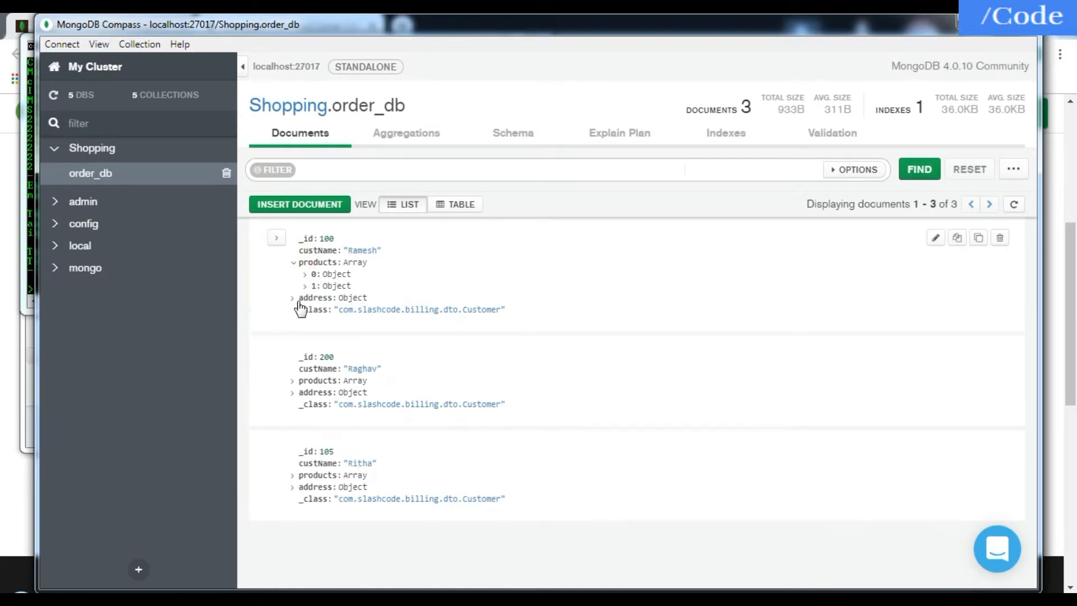
left_click(305, 274)
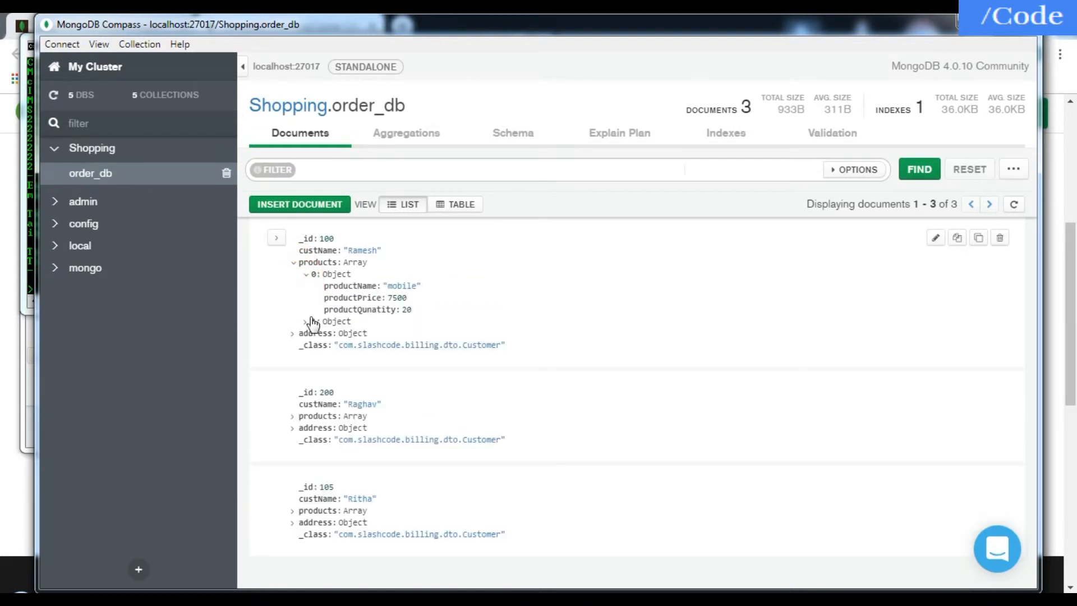
left_click(305, 322)
left_click(291, 368)
scroll(334, 422, "down", 1)
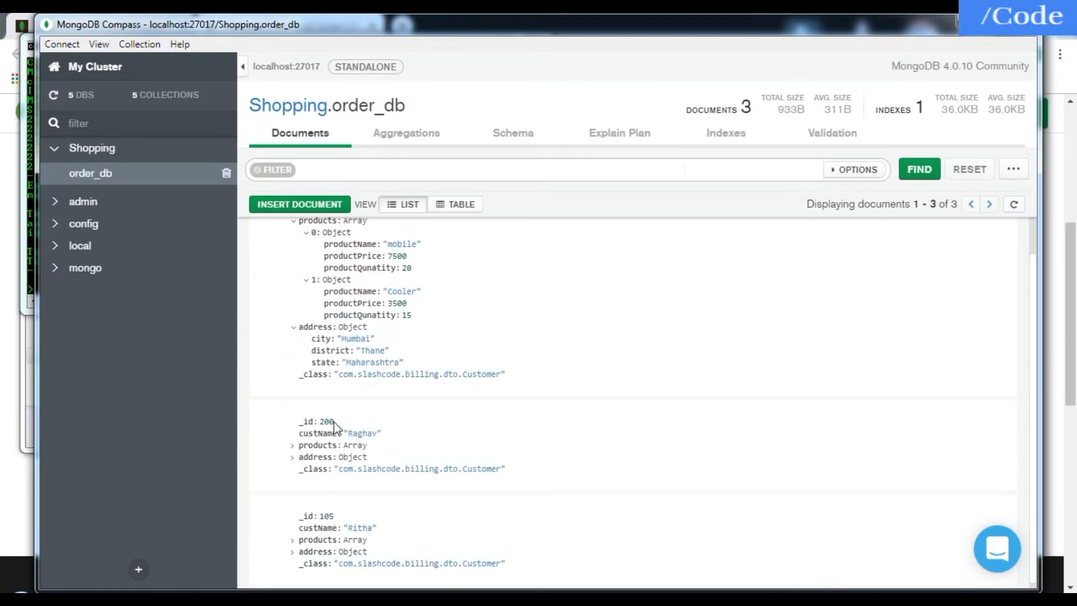
scroll(359, 351, "up", 1)
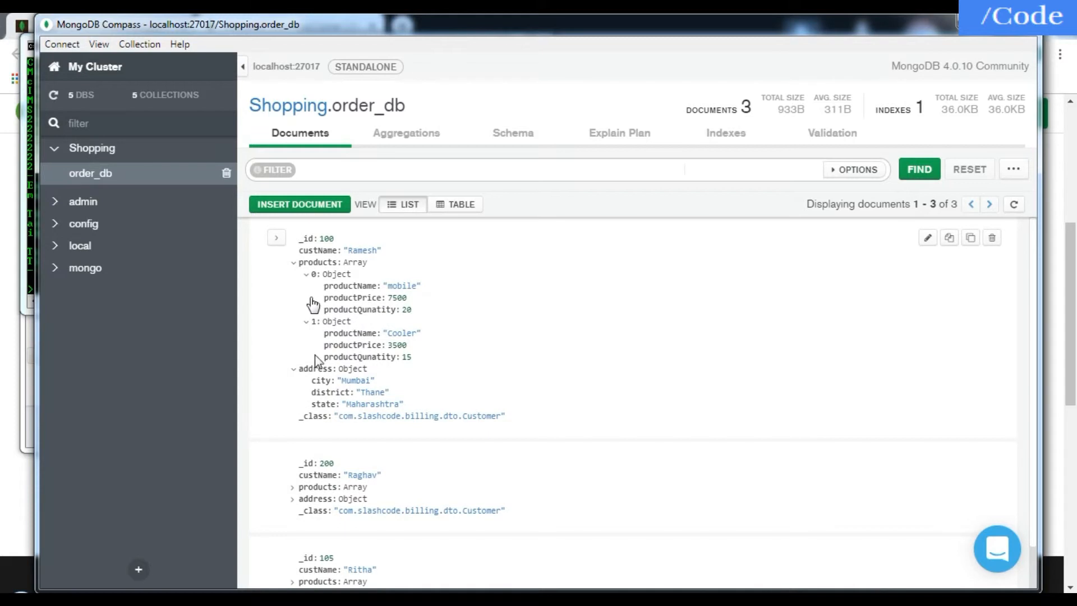
- Collapse both product objects, the address object and the products array of the document with _id 100
left_click(305, 275)
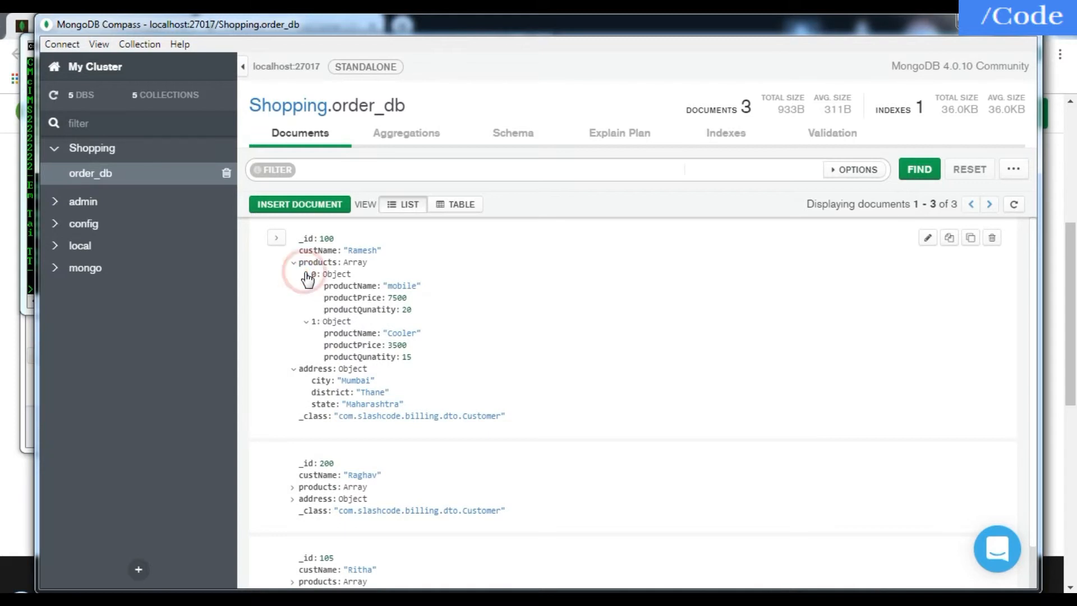
left_click(304, 285)
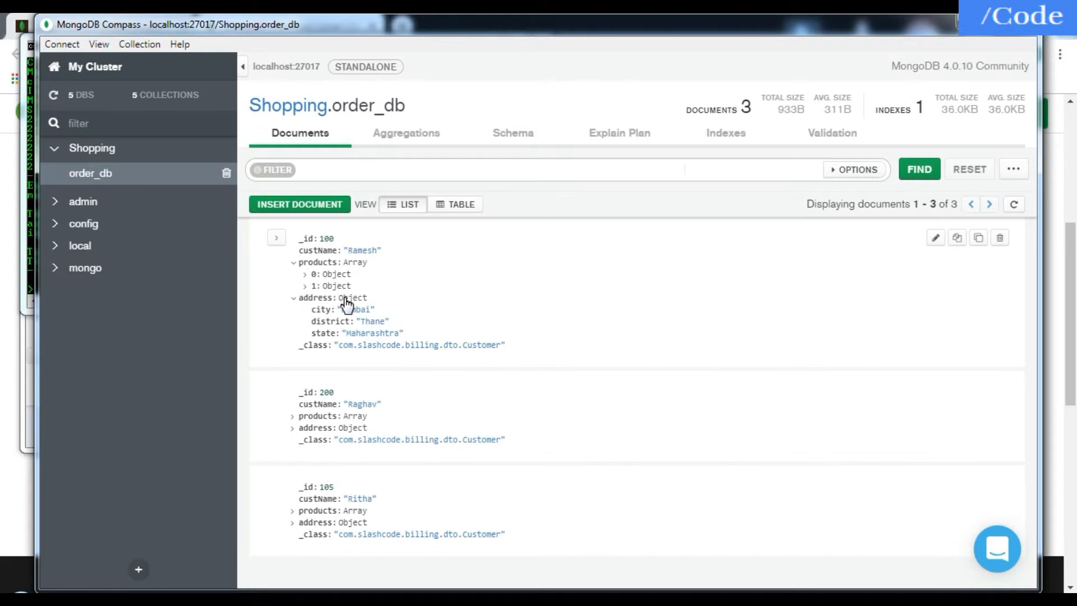
left_click(293, 298)
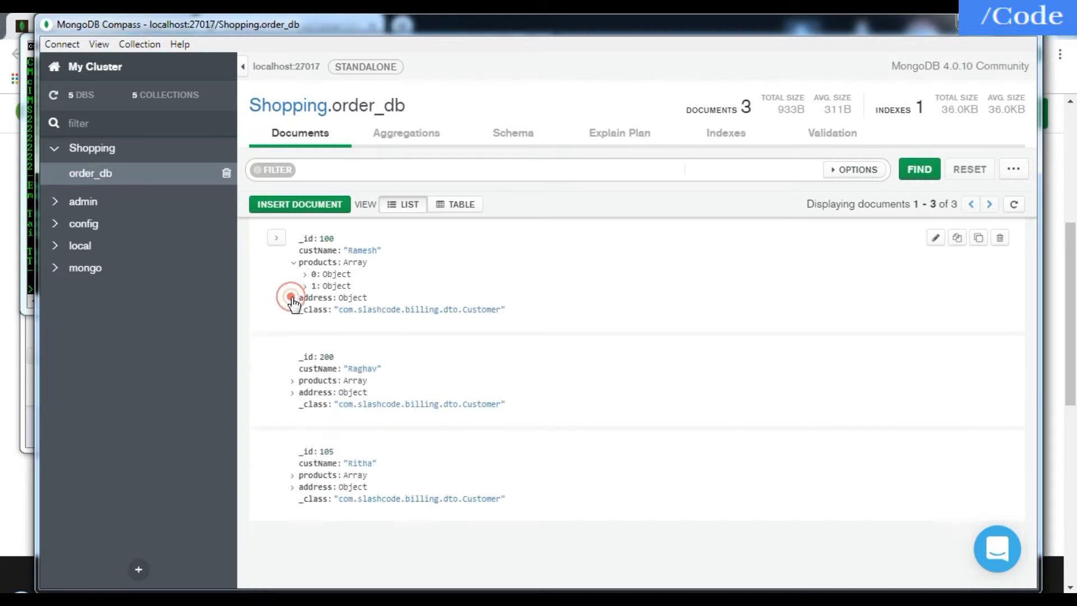
left_click(293, 262)
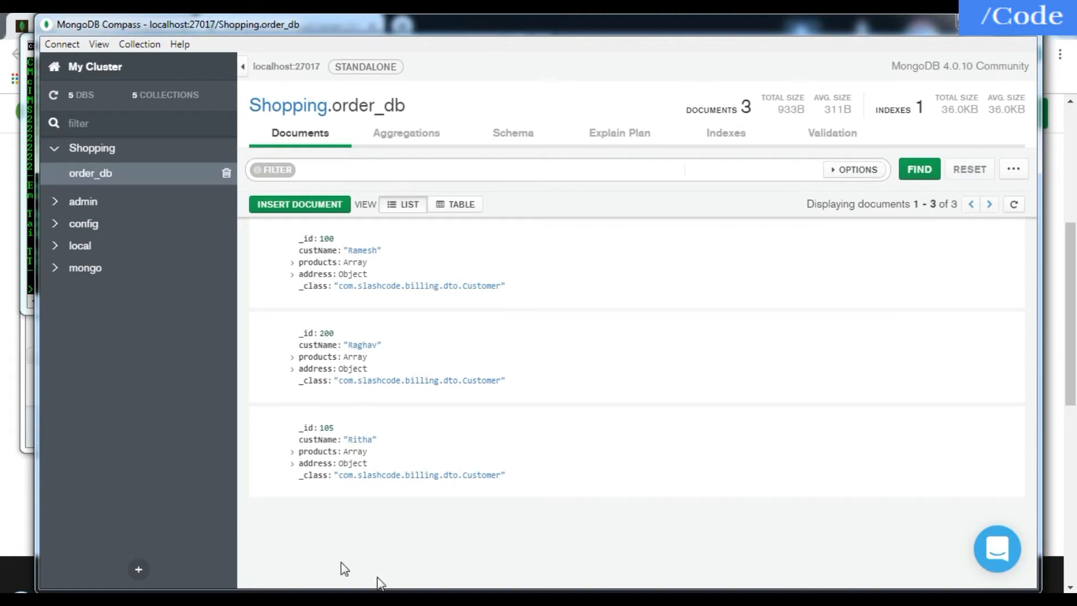
- Switch to the mongo shell in the Command Prompt window and list the databases with show dbs;
key("alt+Tab")
type("s")
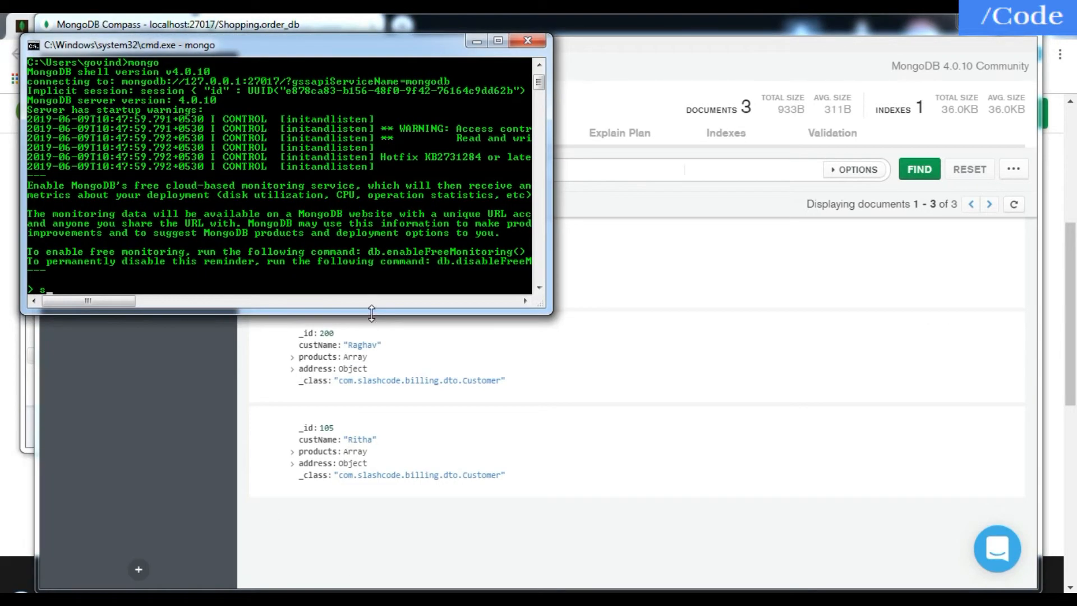
type("show")
key("BackSpace")
key("BackSpace")
key("BackSpace")
key("BackSpace")
type("how dbs;")
key("Return")
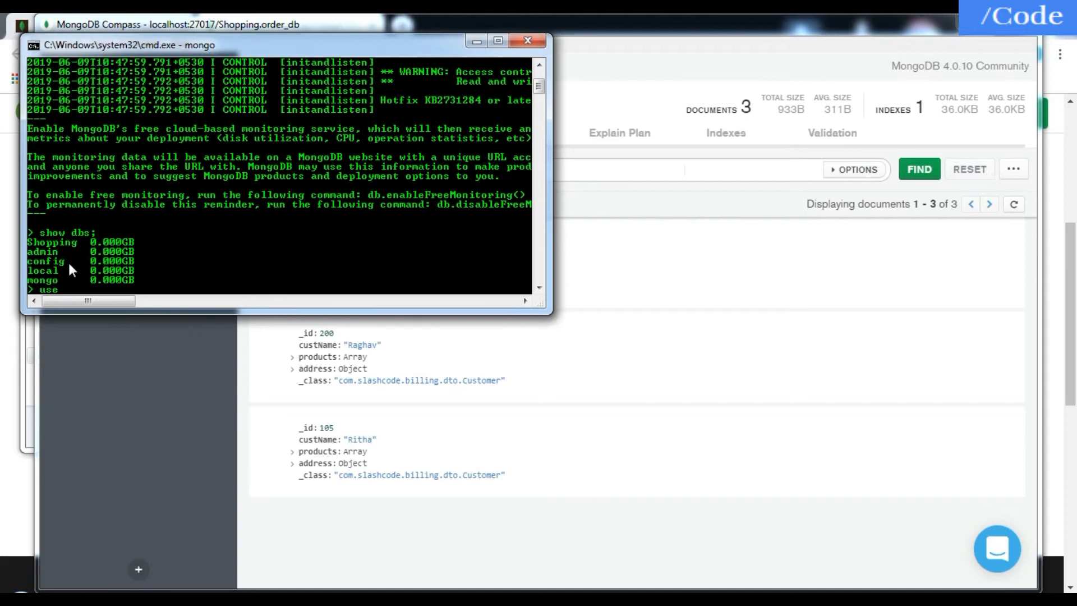
- Select the Shopping database with use Shopping; and list its collections with show collections;
type("ping;")
key("Return")
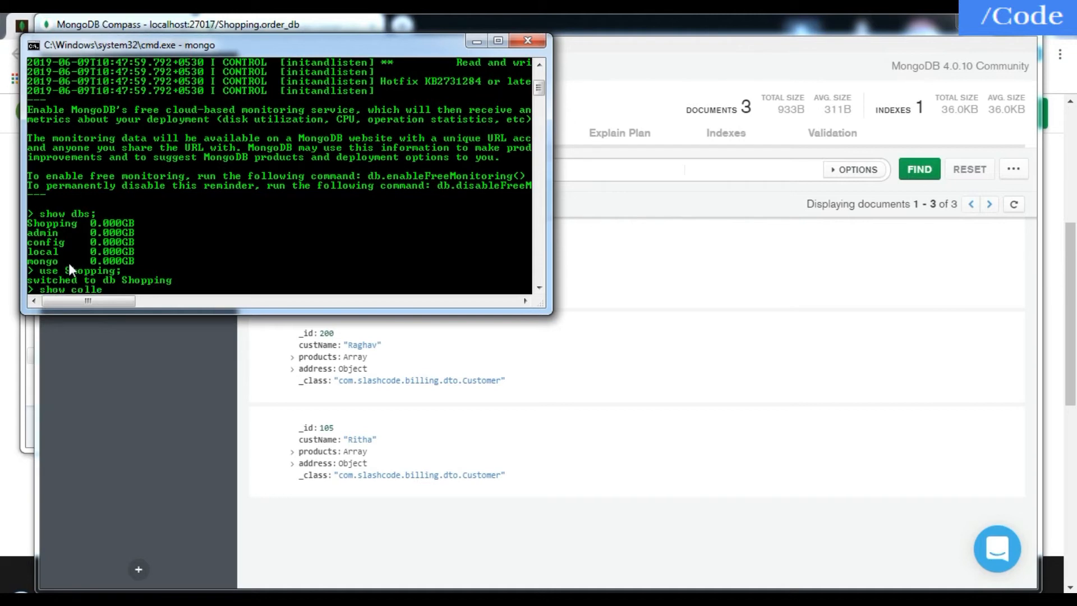
type("show collections;")
key("Return")
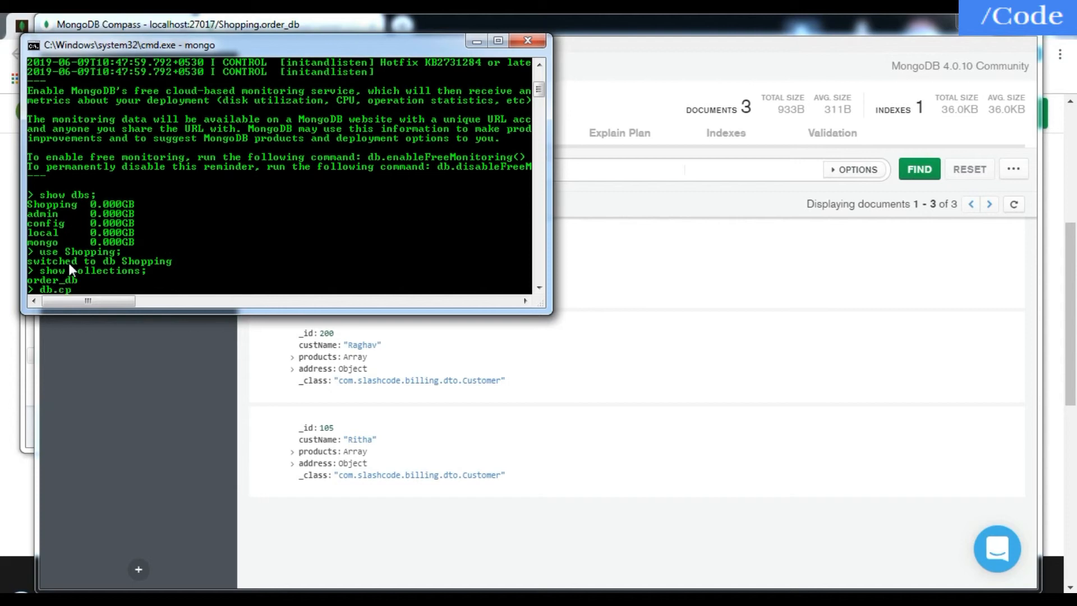
- Query all documents of the order_db collection in the shell with db.order_db.find();
type("t")
key("BackSpace")
key("BackSpace")
key("BackSpace")
type("b")
type(".find()l")
key("BackSpace")
type(";")
key("Return")
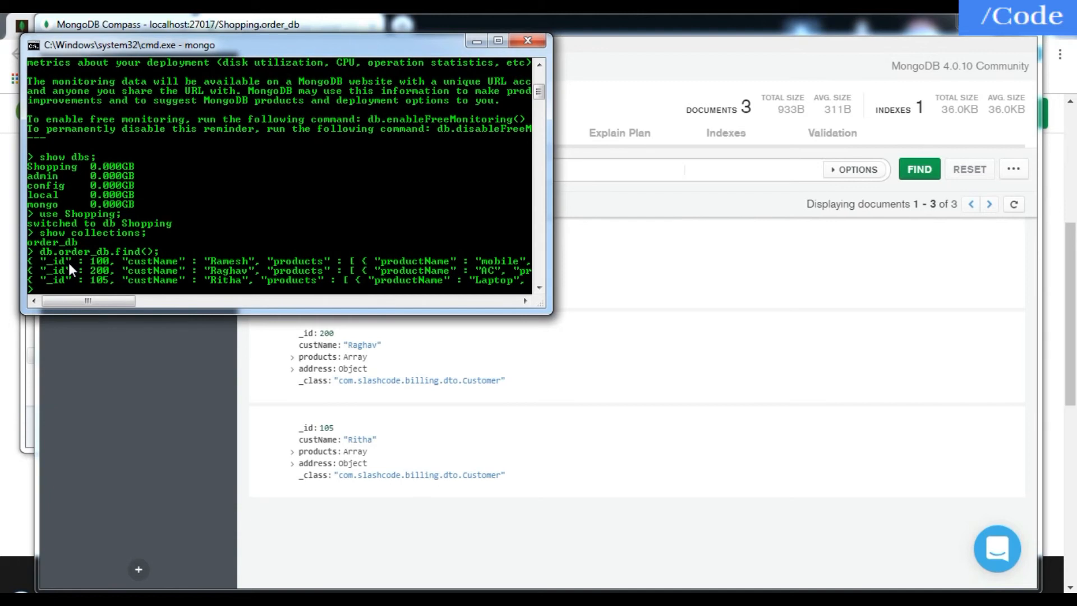
- Maximize the shell window and compare the query output with the order_db document list in MongoDB Compass
left_click(493, 45)
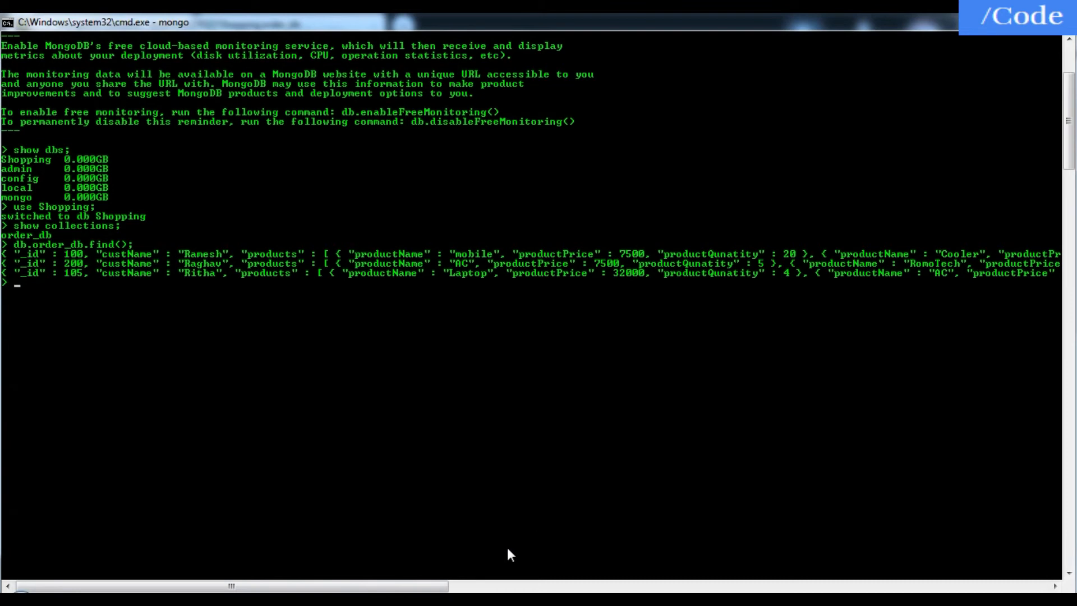
mouse_move(432, 585)
left_mouse_down()
mouse_move(875, 579)
mouse_move(427, 584)
left_mouse_up()
key("alt+Tab")
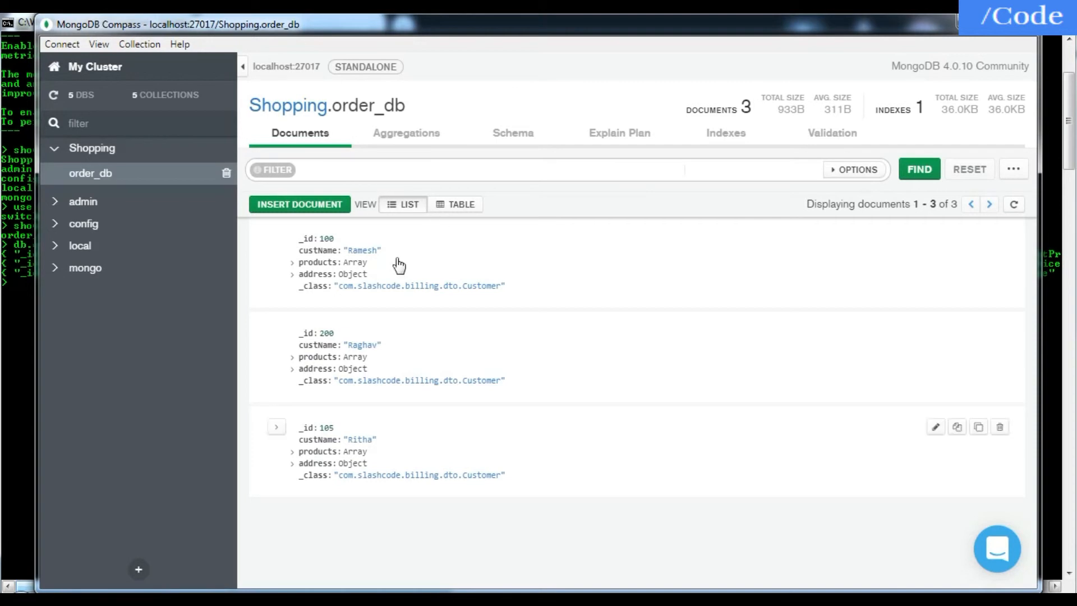
left_click(14, 315)
- Return to MongoDB Compass, display the order_db documents in table view, and compare them with the shell output
key("alt+Tab")
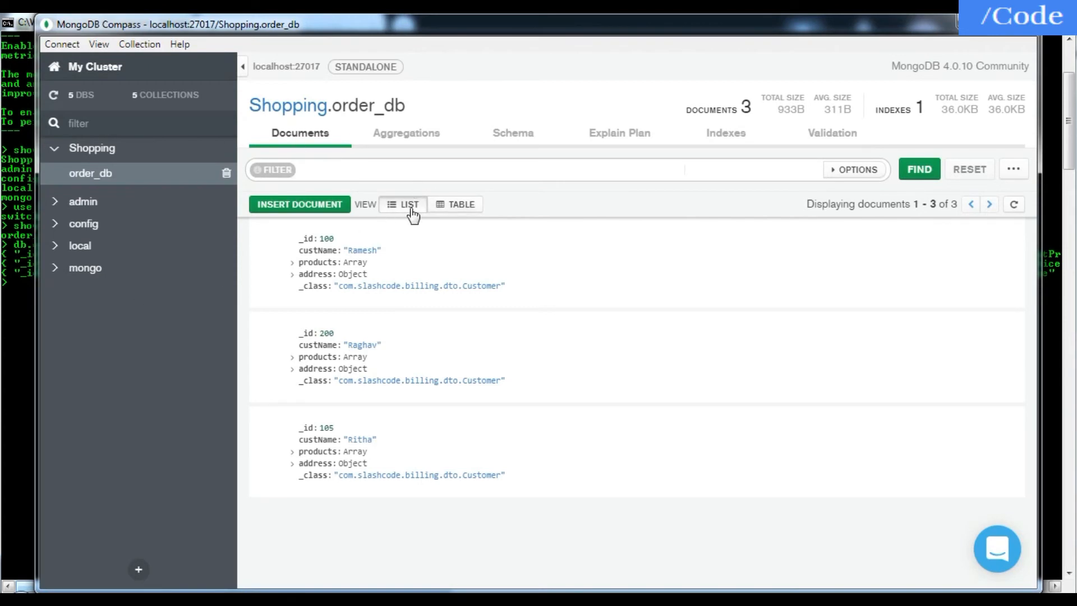
left_click(457, 209)
left_click(457, 209)
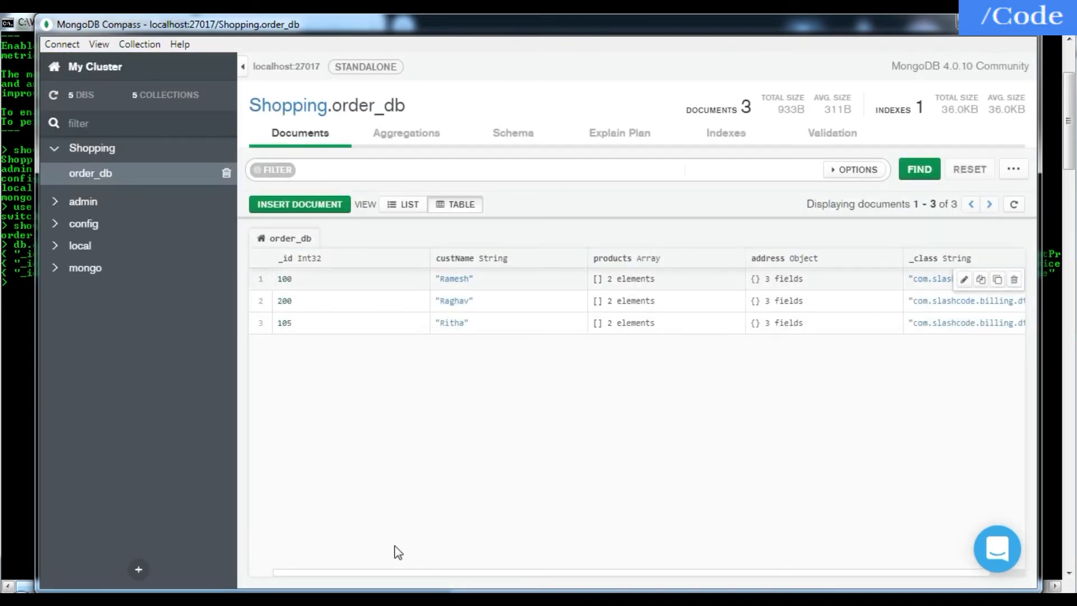
mouse_move(481, 272)
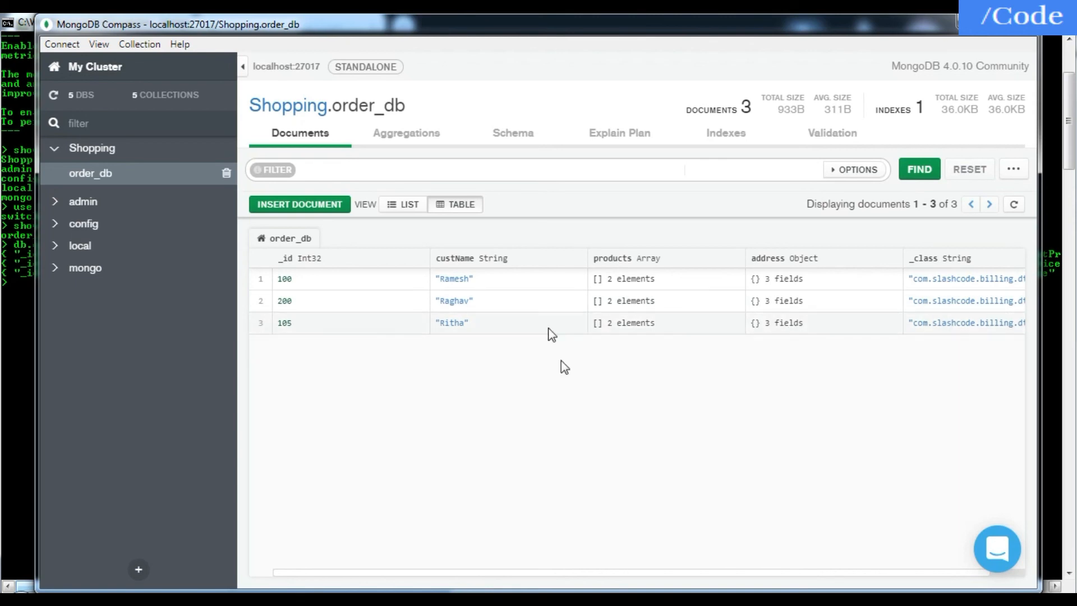
left_click(18, 298)
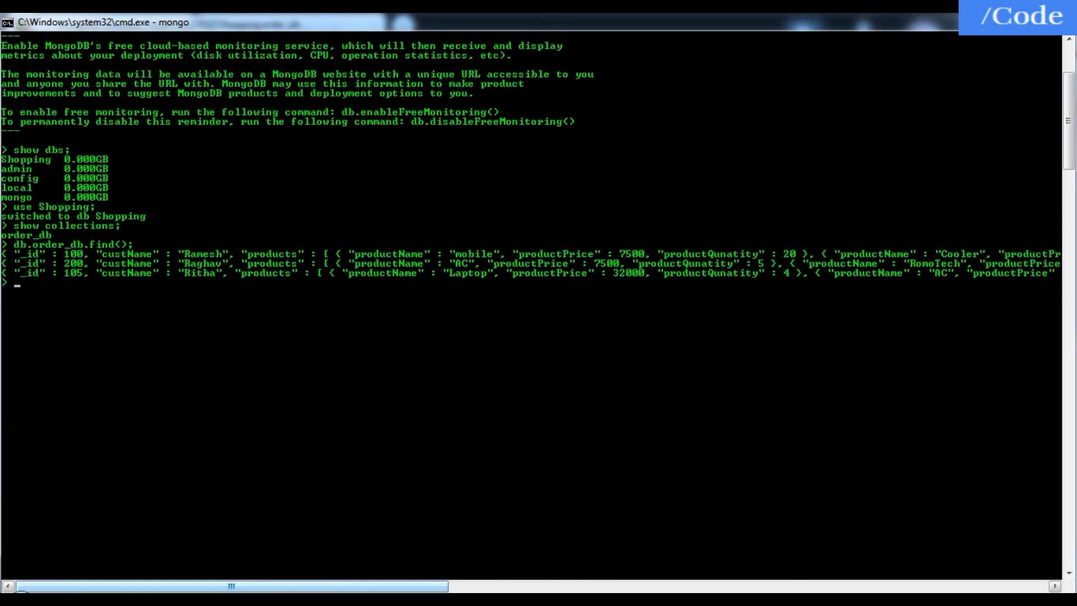
key("alt+Tab")
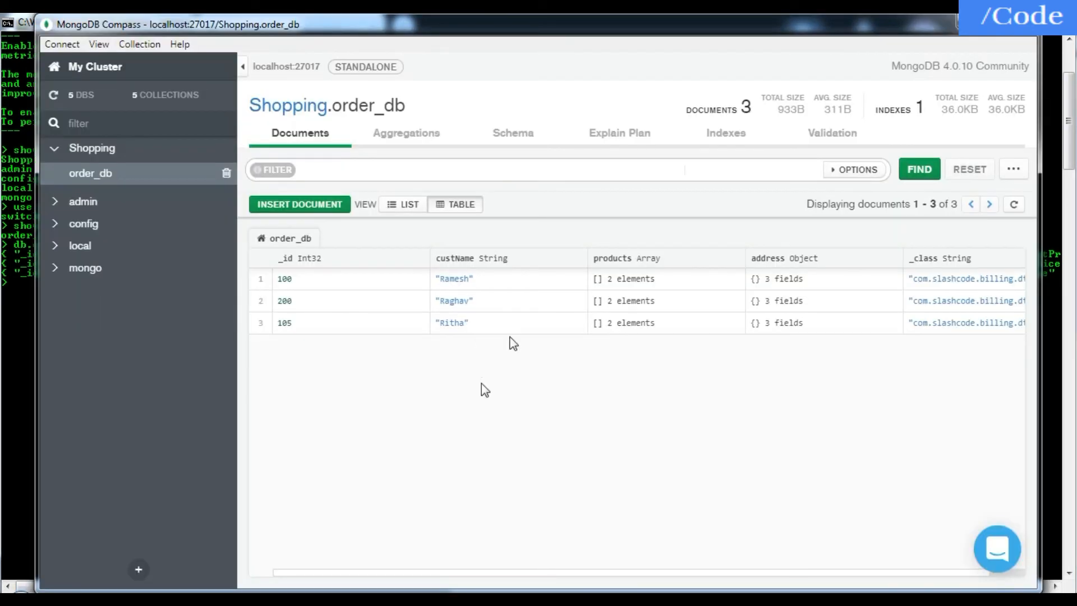